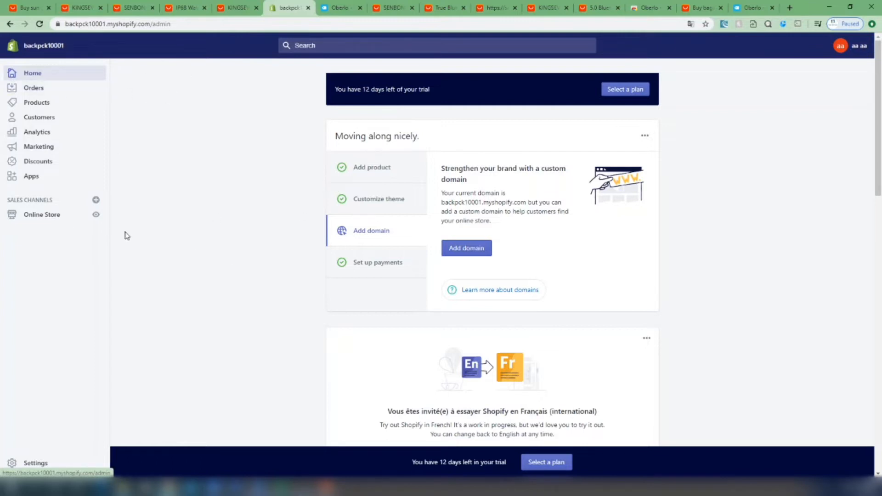
# Open the Shopify App Store from the store's apps page and search it for oberlo
pyautogui.click(32, 177)
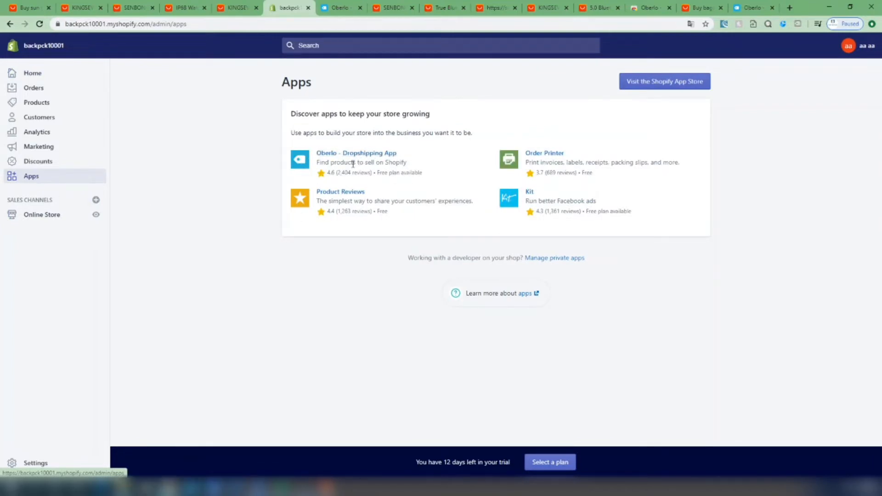
pyautogui.click(672, 85)
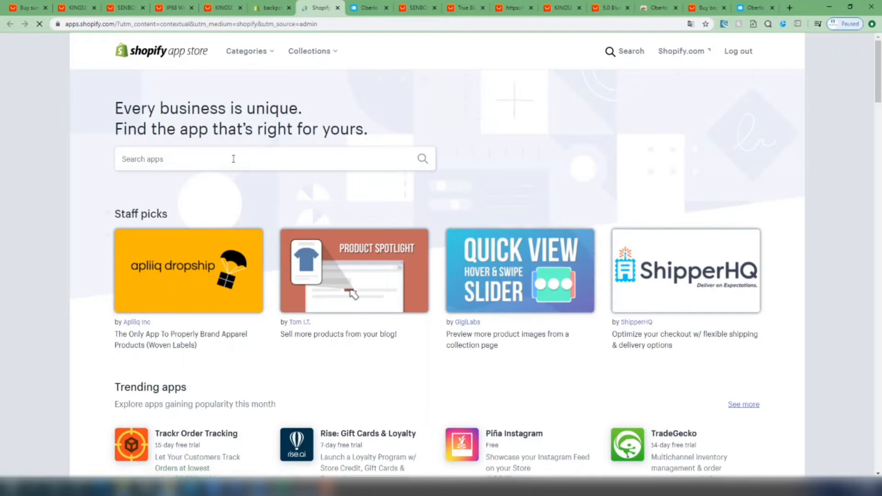
pyautogui.click(204, 159)
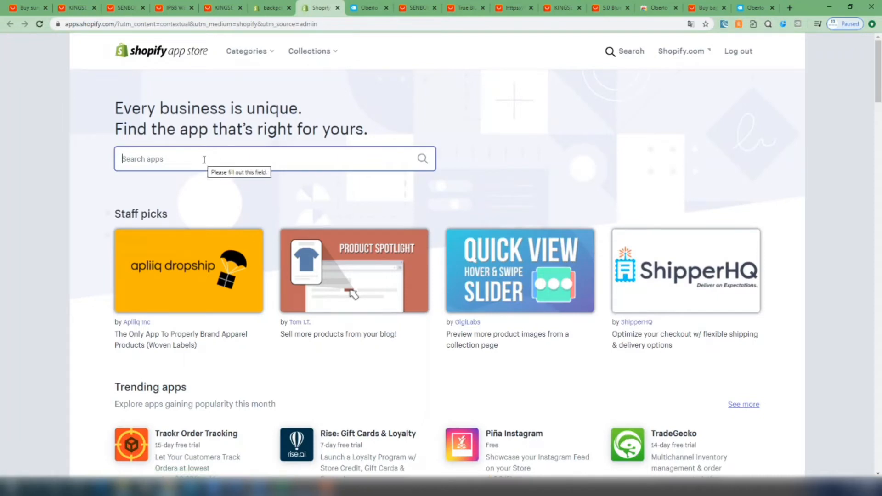
pyautogui.write('obe')
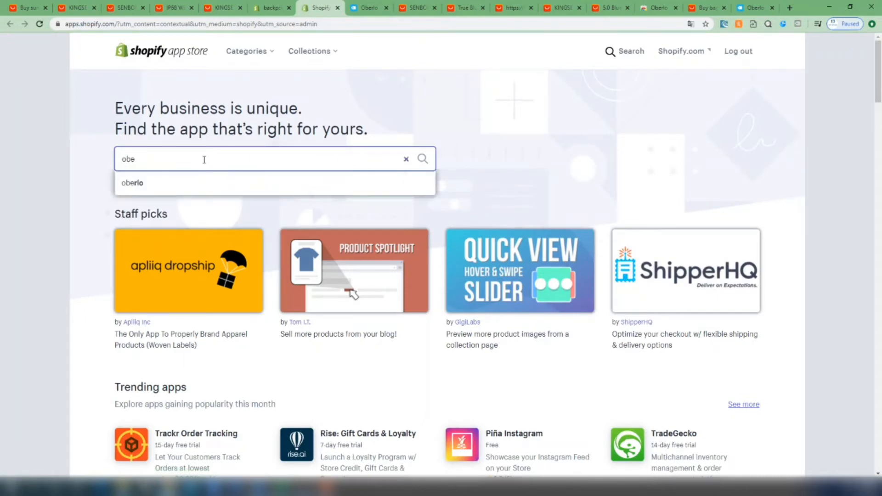
pyautogui.write('rlo')
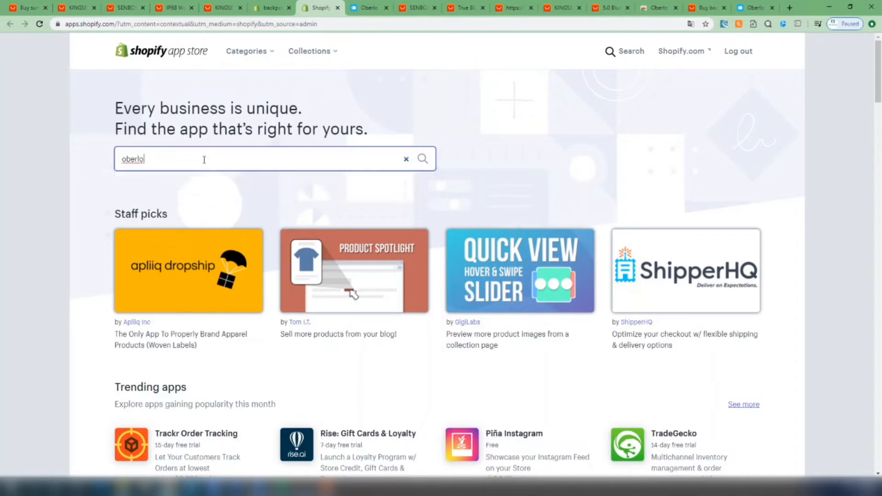
pyautogui.press('Return')
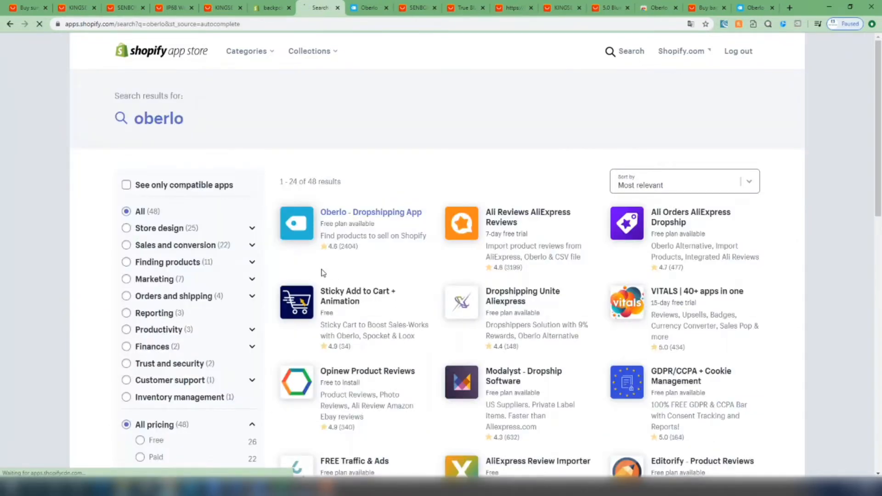
# Add the Oberlo - Dropshipping App to the store and look over its getting-started checklist
pyautogui.click(307, 231)
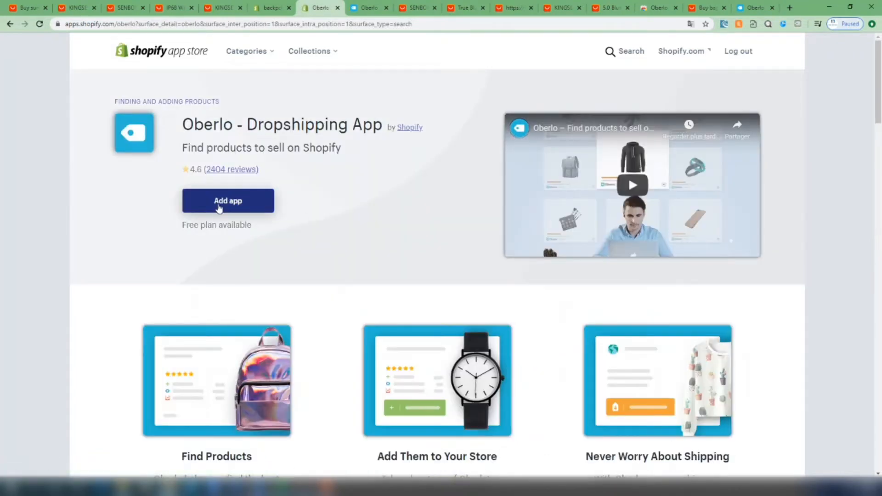
pyautogui.click(249, 207)
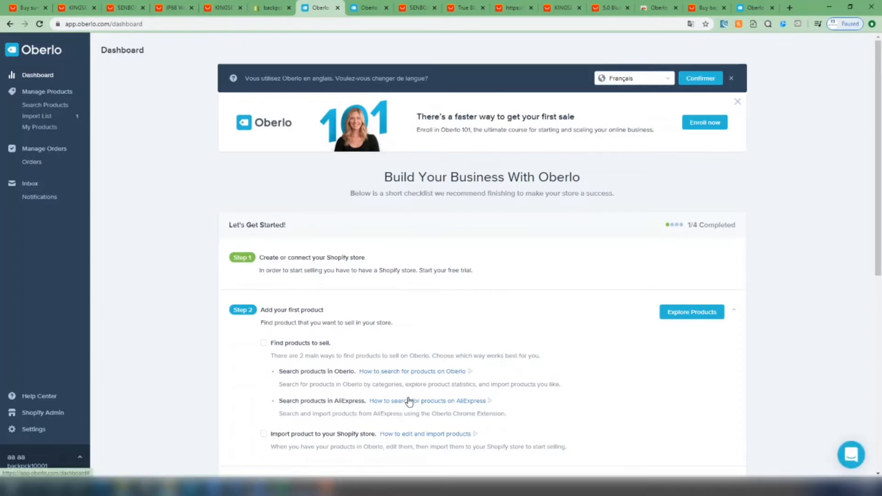
pyautogui.scroll(-2, 380, 360)
pyautogui.scroll(2, 393, 321)
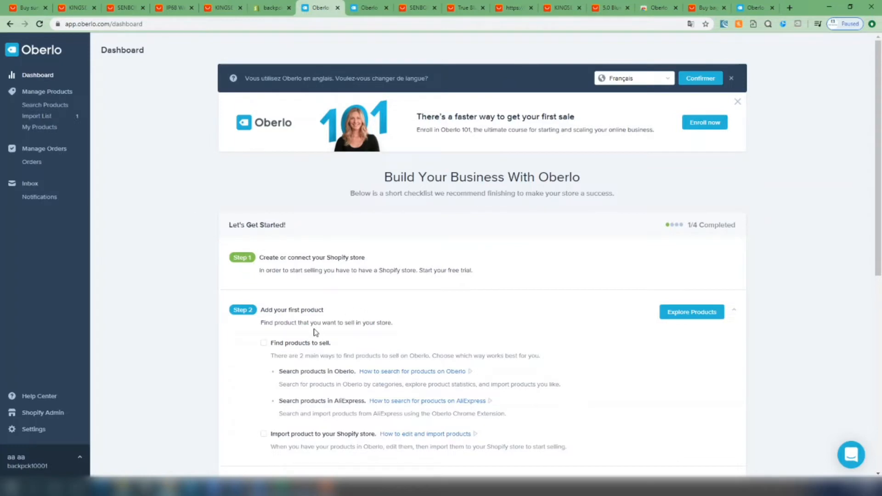
# Search Google for "oberlo extension" in a new browser tab and open the Chrome Web Store page of Oberlo - Aliexpress.com Product Importer
pyautogui.click(793, 11)
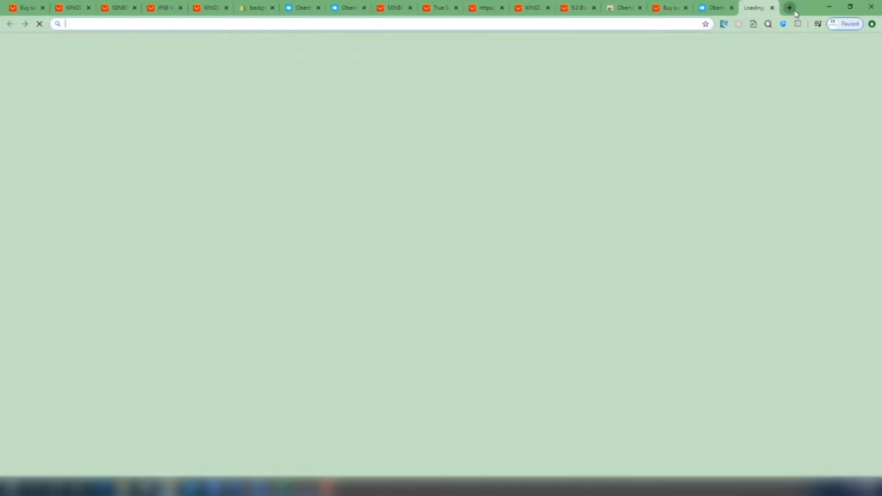
pyautogui.write('goo')
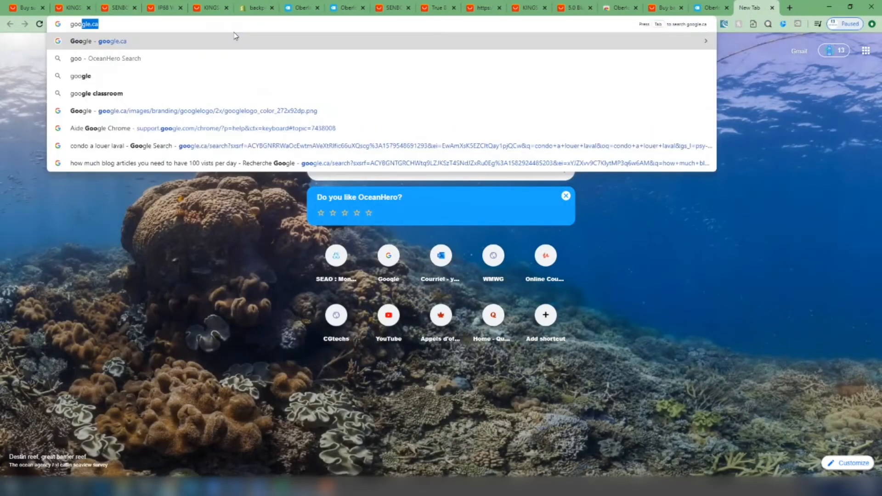
pyautogui.press('Return')
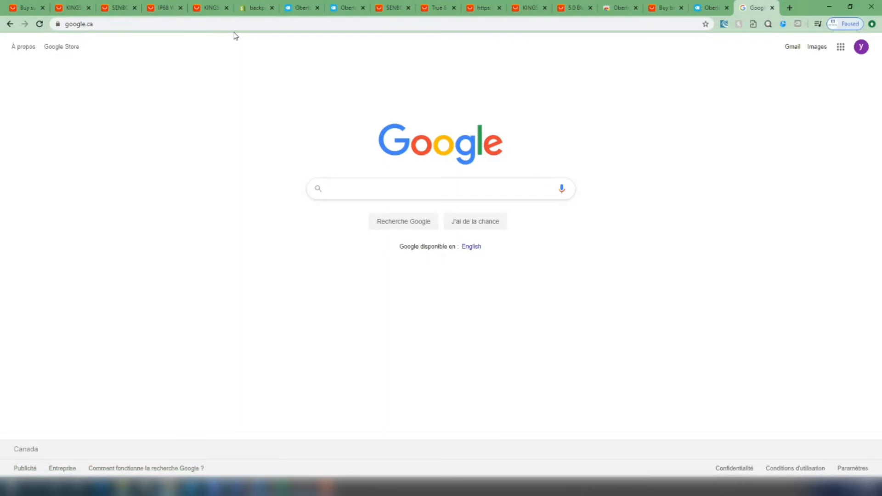
pyautogui.write('oberlo')
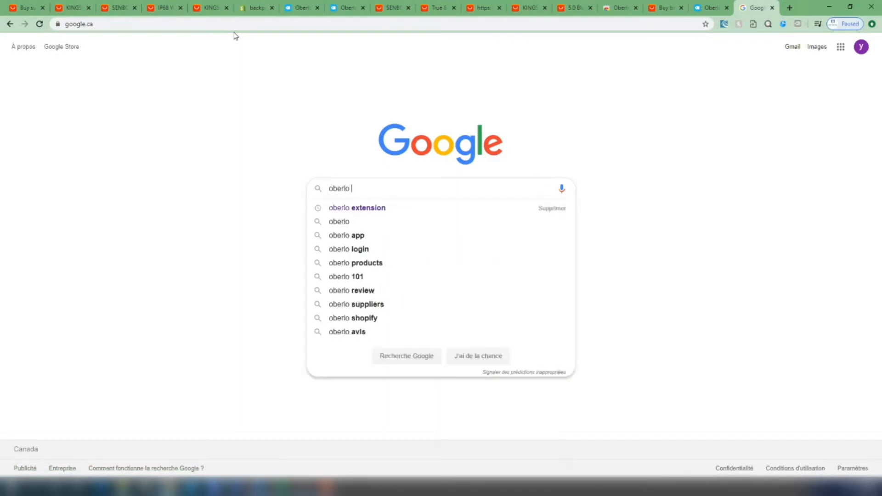
pyautogui.press('Down')
pyautogui.press('Return')
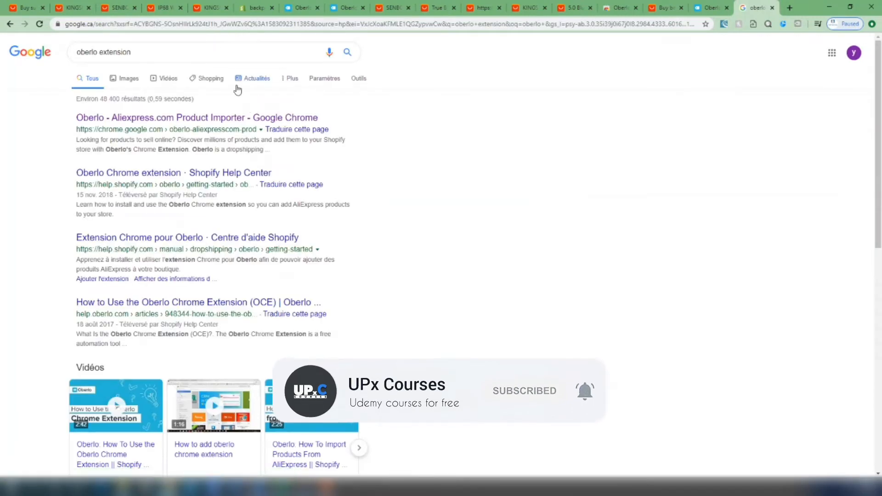
pyautogui.click(182, 119)
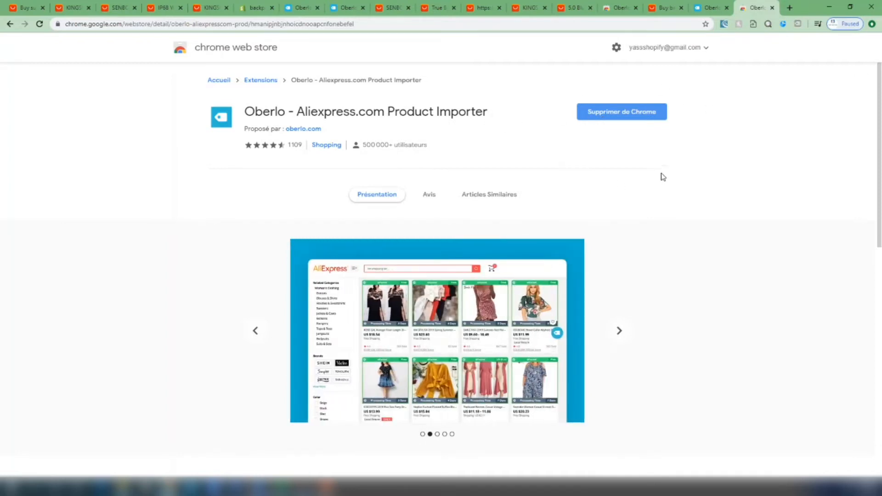
# Go to AliExpress through the Oberlo browser extension and look over the home page
pyautogui.click(798, 24)
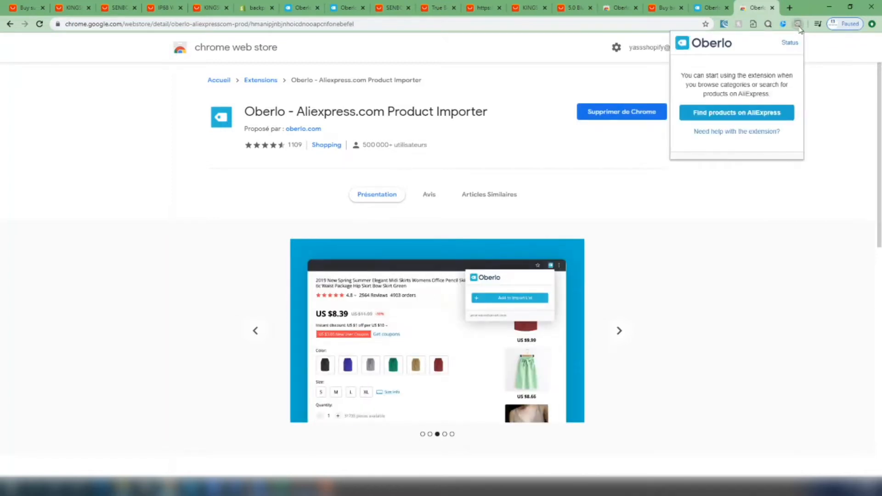
pyautogui.click(798, 26)
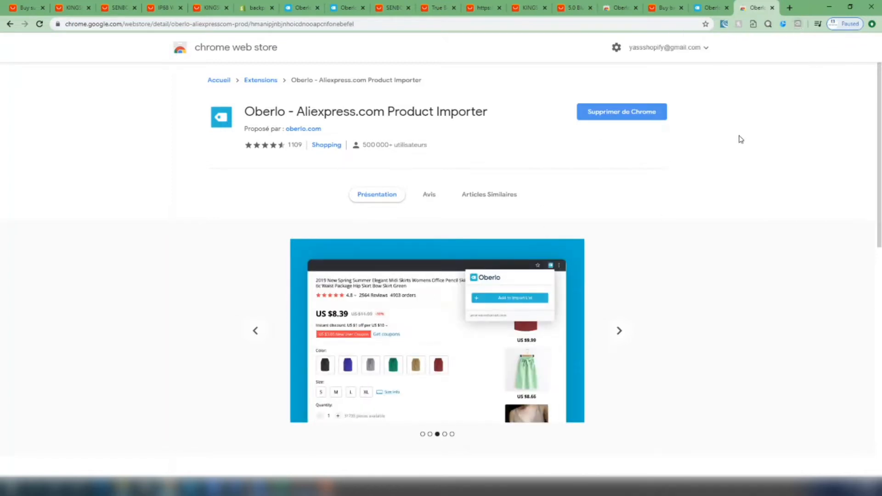
pyautogui.click(798, 26)
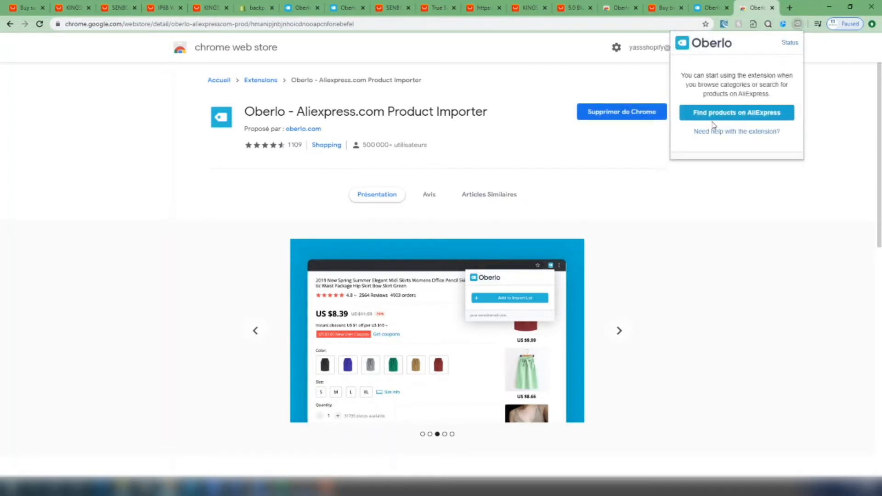
pyautogui.click(733, 117)
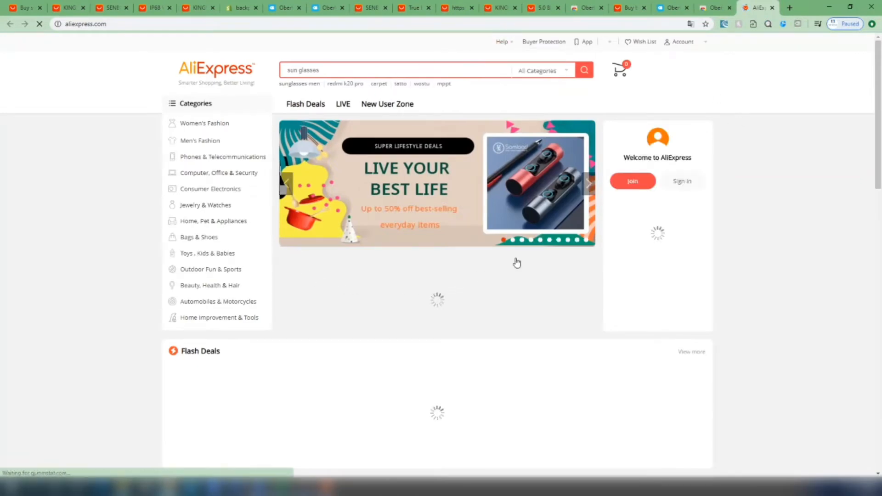
pyautogui.scroll(-1, 528, 244)
pyautogui.scroll(-3, 544, 223)
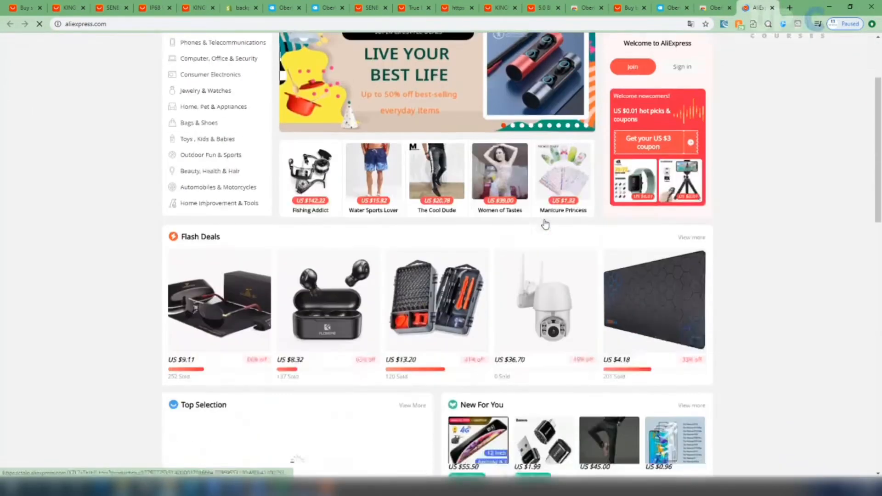
pyautogui.scroll(-3, 714, 196)
pyautogui.scroll(7, 713, 196)
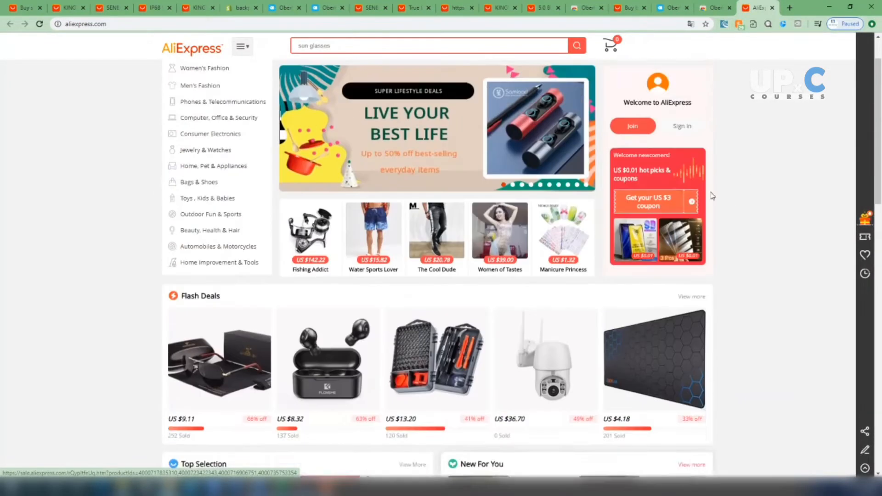
# Search AliExpress for "sun glasses" rated four stars and up, sorted by orders
pyautogui.click(337, 72)
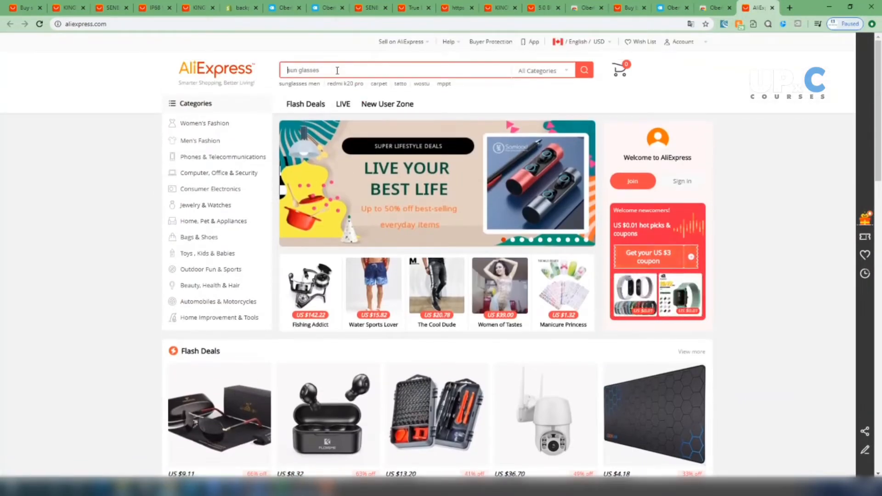
pyautogui.write('sun glasses')
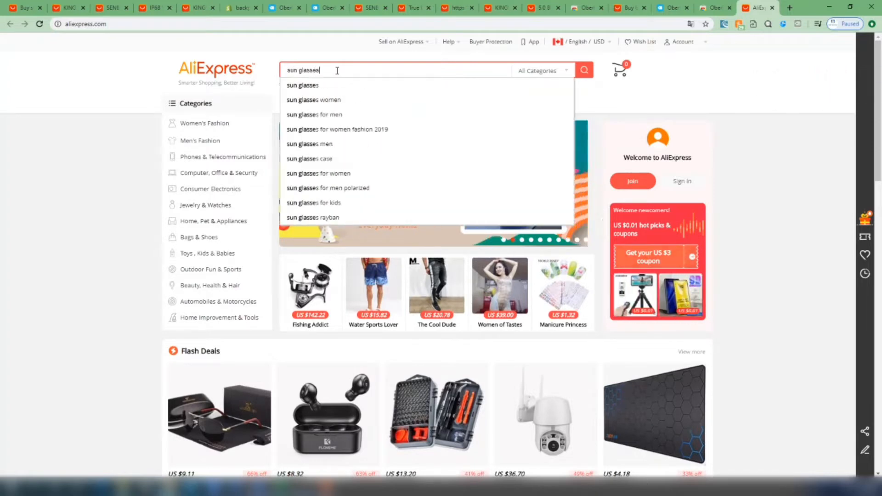
pyautogui.press('Return')
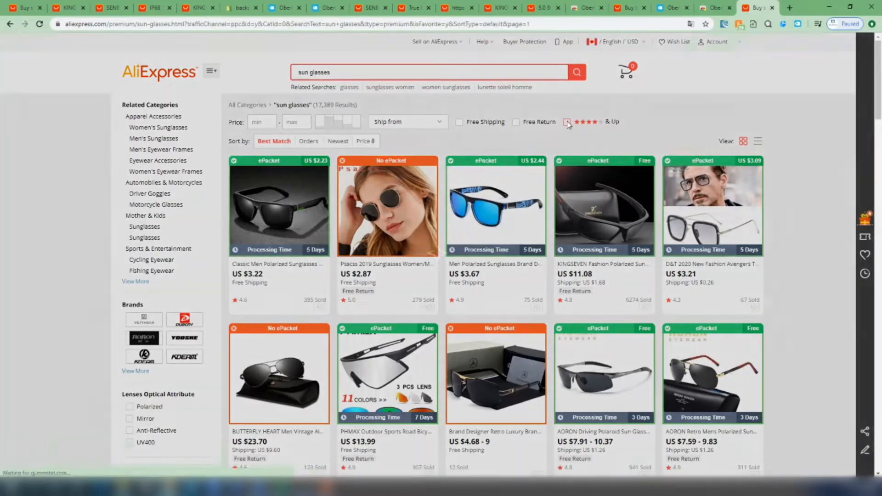
pyautogui.click(567, 123)
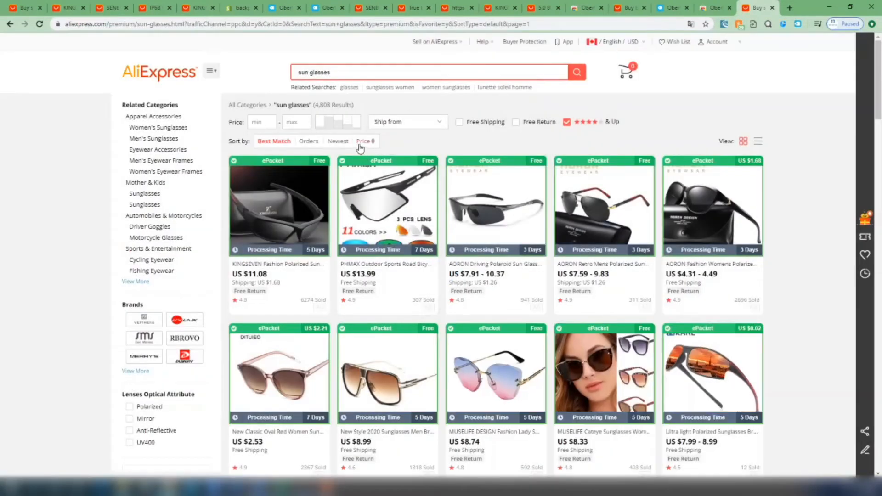
pyautogui.click(312, 143)
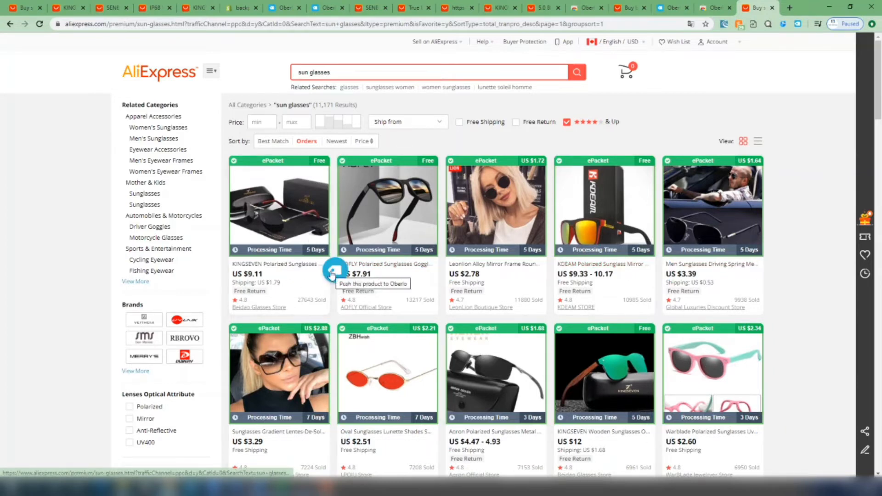
# Push the KINGSEVEN Polarized Sunglasses from Beidao Glasses Store to Oberlo and review the import list
pyautogui.click(332, 274)
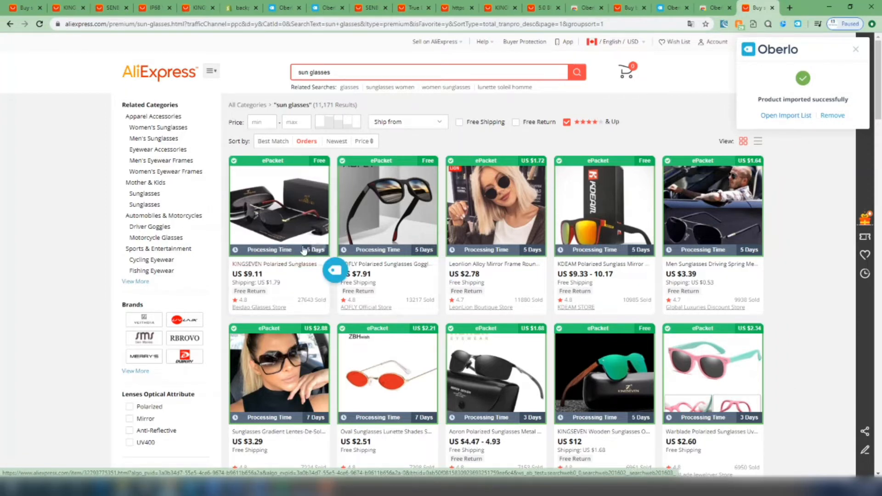
pyautogui.click(786, 116)
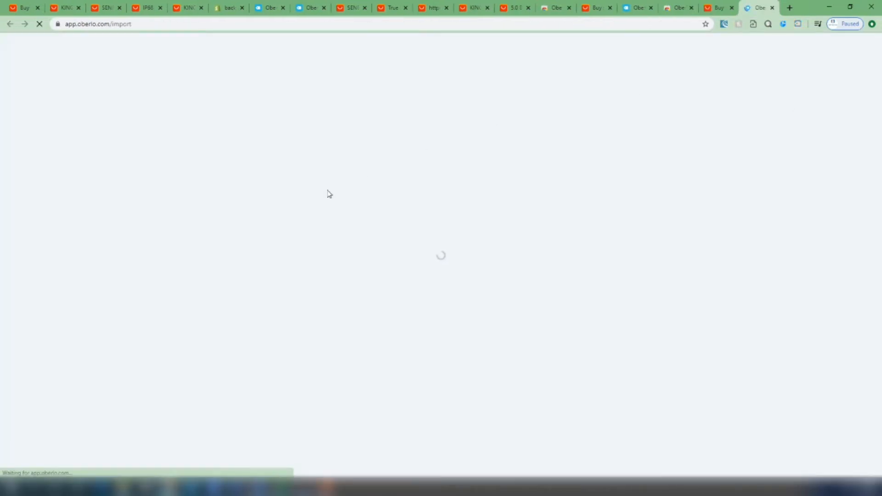
pyautogui.scroll(-3, 363, 219)
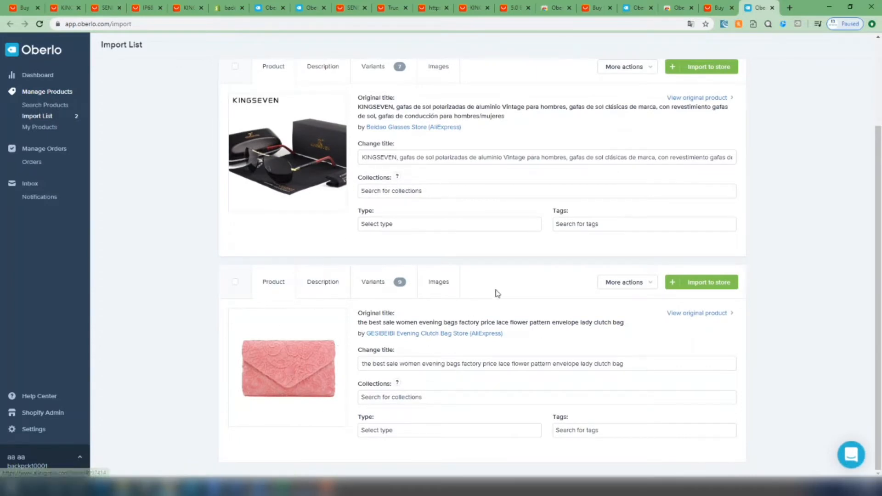
pyautogui.scroll(3, 547, 278)
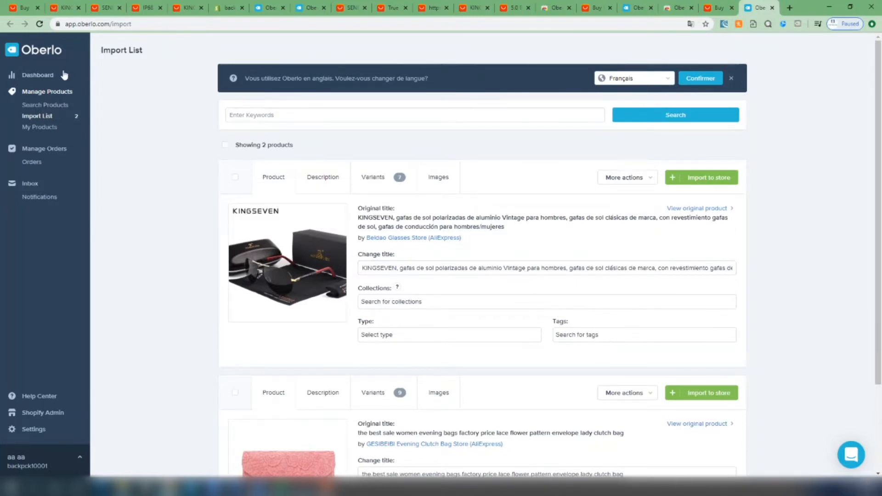
# Open Oberlo's product search and browse the suggested product categories, including Women Shoes and Pet Products
pyautogui.click(38, 75)
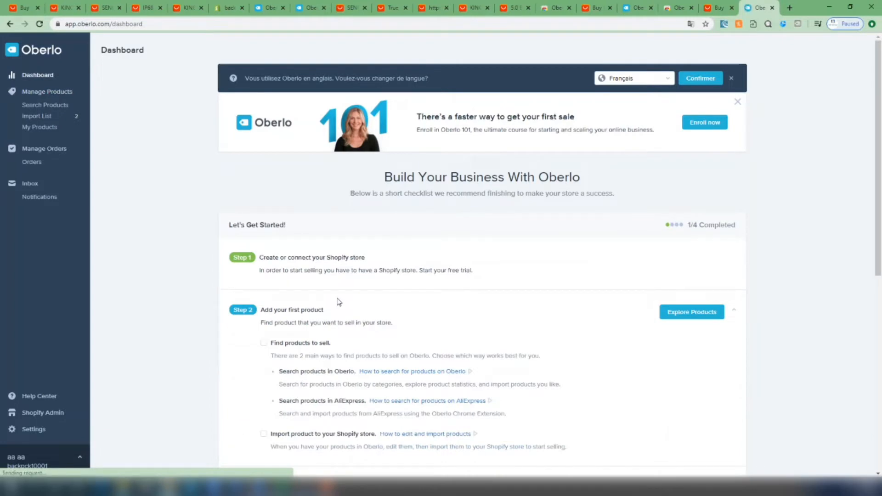
pyautogui.click(52, 92)
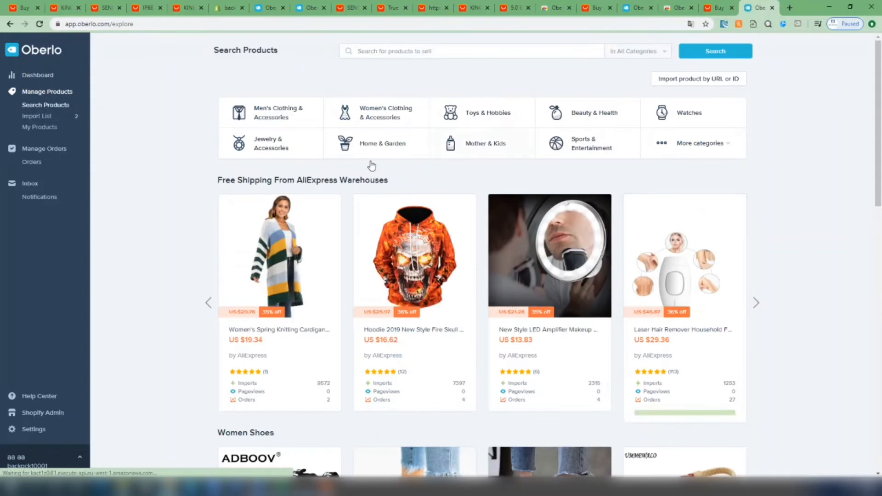
pyautogui.scroll(-5, 817, 376)
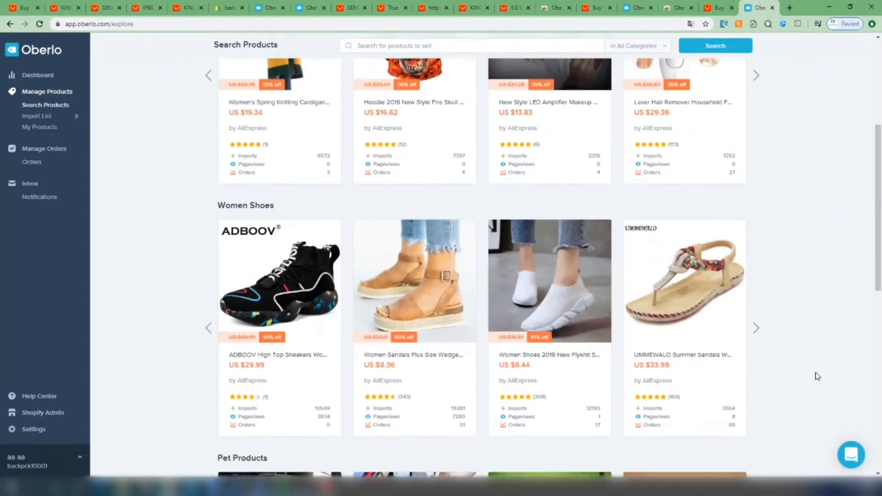
pyautogui.scroll(-3, 410, 354)
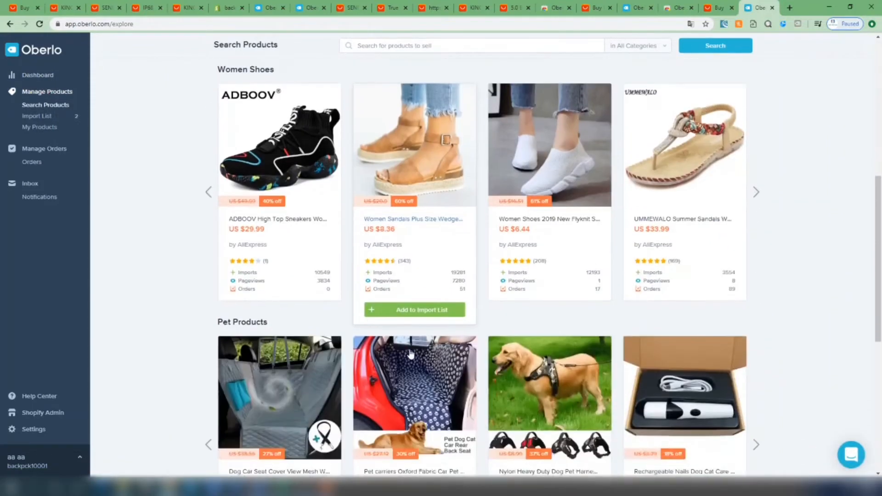
pyautogui.scroll(-3, 586, 327)
pyautogui.scroll(11, 585, 329)
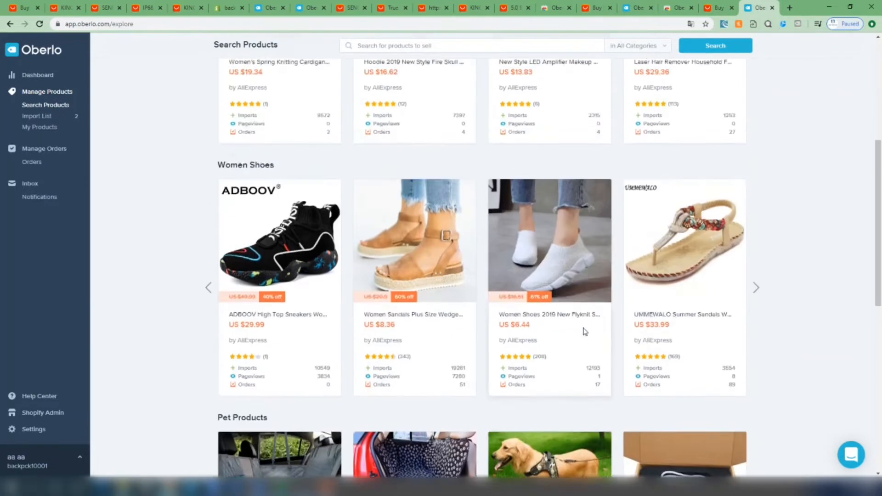
# Look over the products waiting in the import list and check the orders page
pyautogui.click(47, 119)
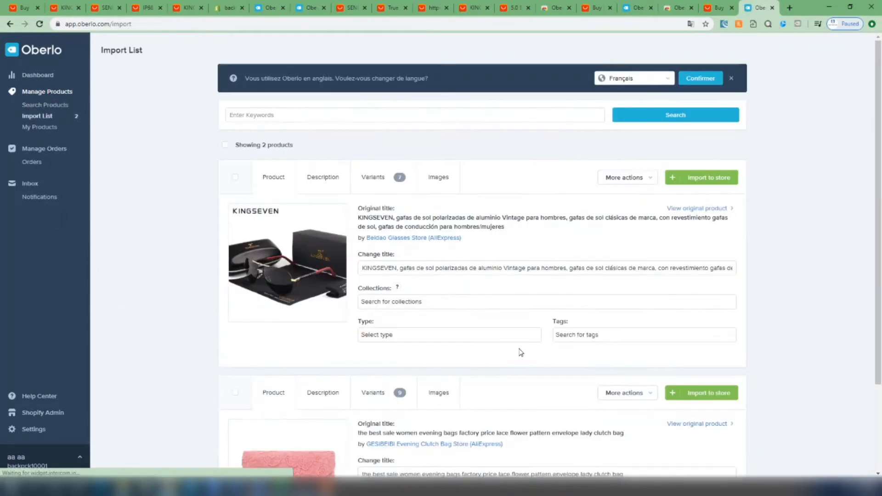
pyautogui.scroll(-1, 520, 351)
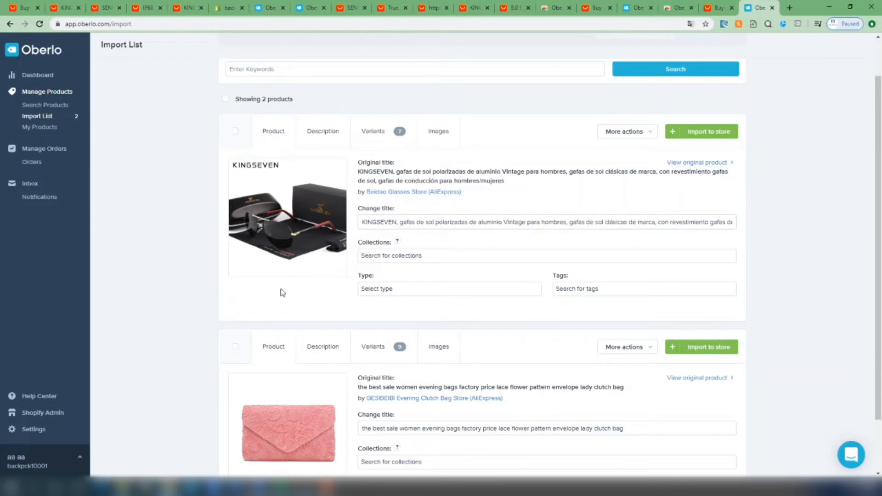
pyautogui.click(31, 163)
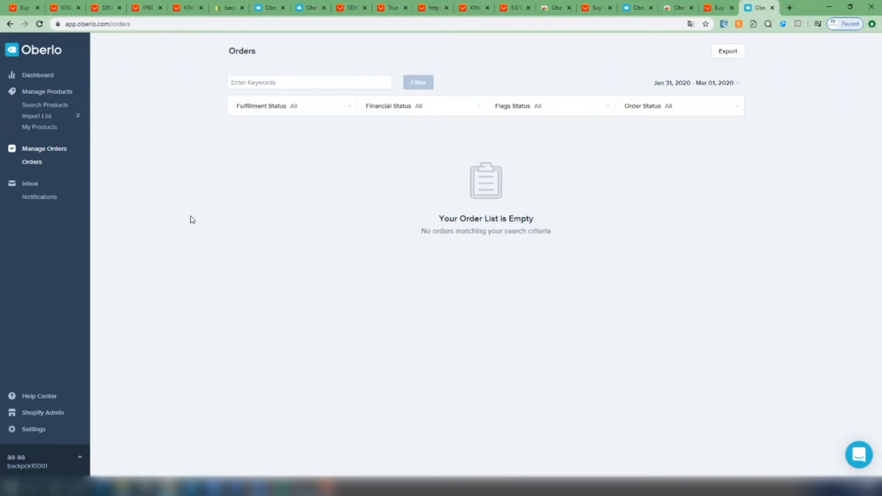
# Return to the import list and change the KINGSEVEN sunglasses title to "Cool Sunglasses"
pyautogui.click(53, 118)
pyautogui.scroll(-1, 449, 282)
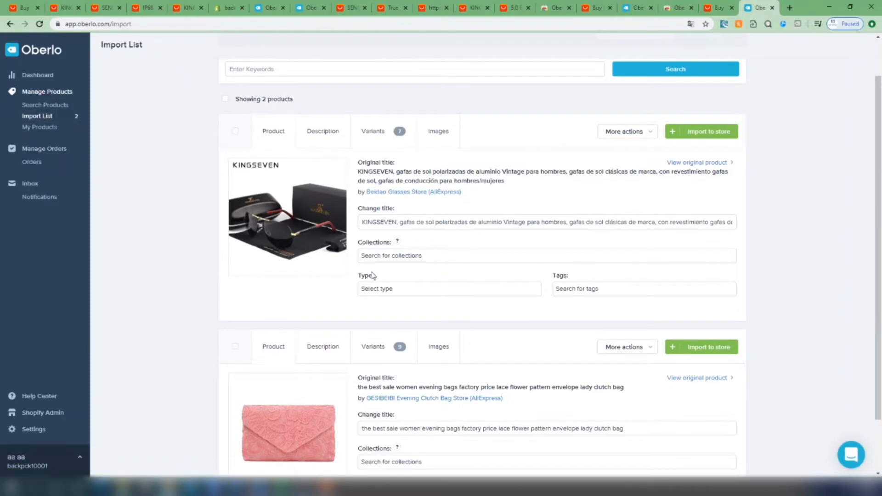
pyautogui.tripleClick(430, 222)
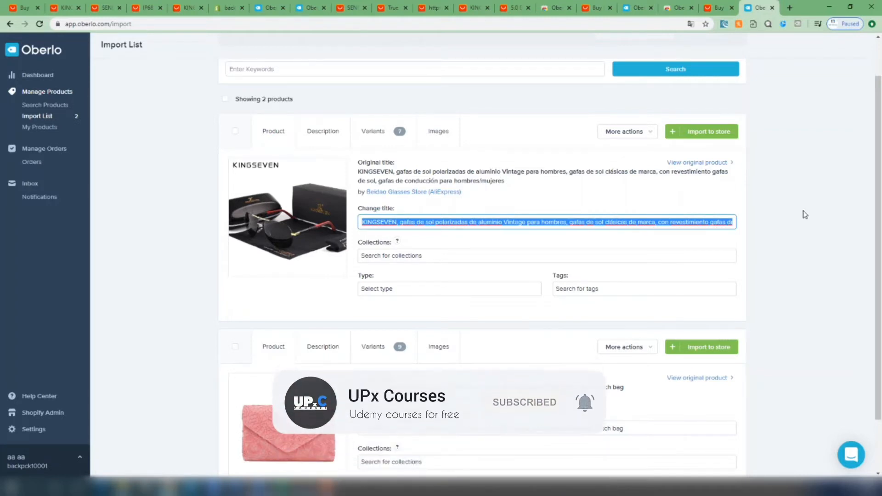
pyautogui.write('Cool Sunglasses')
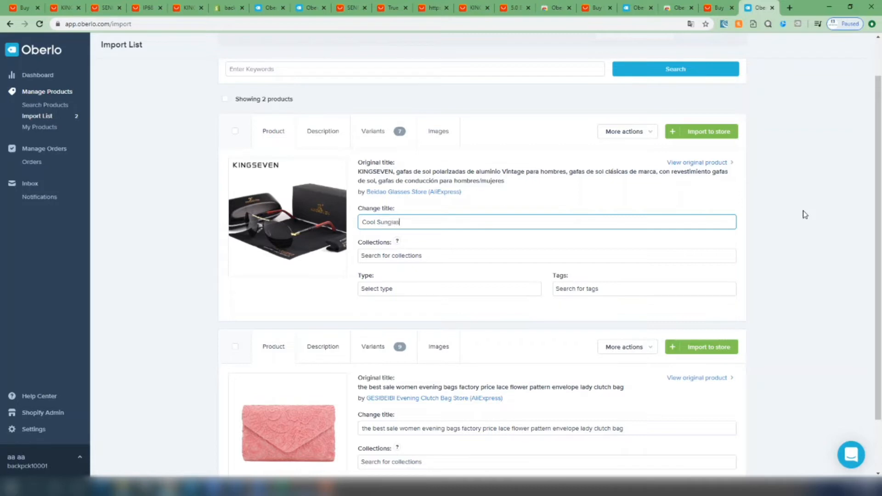
# Add the sunglasses to "collection 2" and check the available product types and tags
pyautogui.click(397, 255)
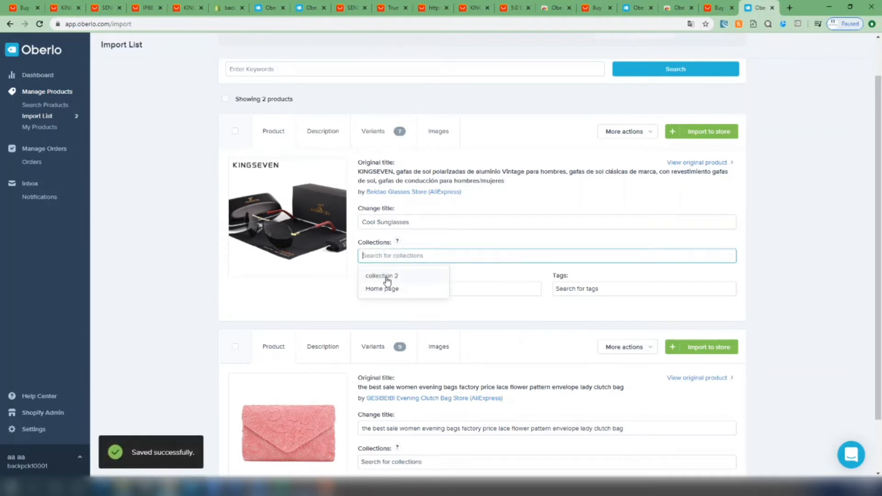
pyautogui.click(387, 276)
pyautogui.click(557, 232)
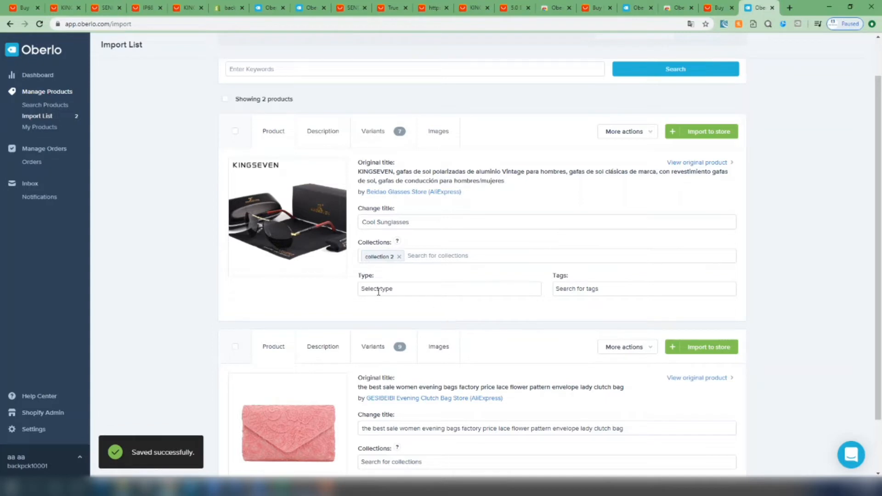
pyautogui.click(386, 289)
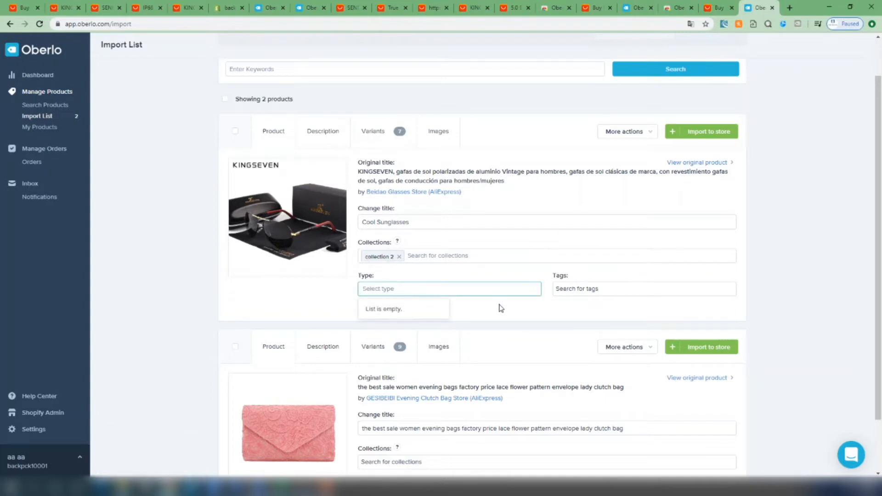
pyautogui.click(608, 288)
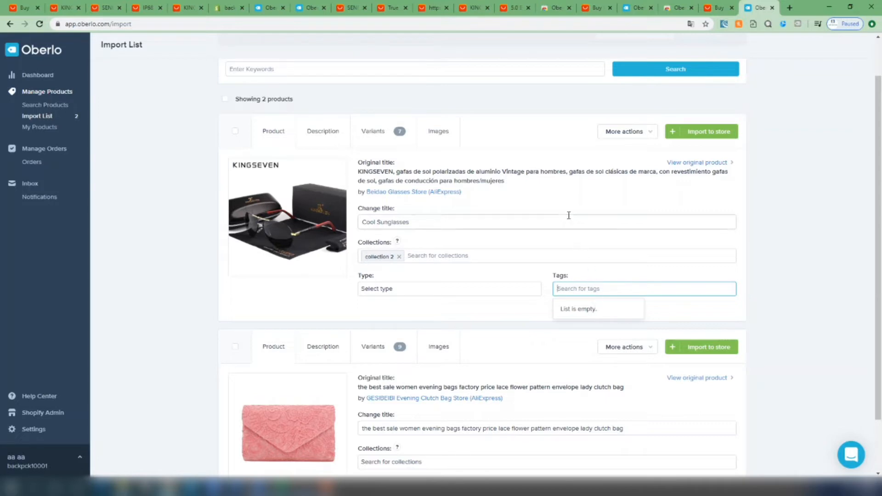
pyautogui.click(585, 274)
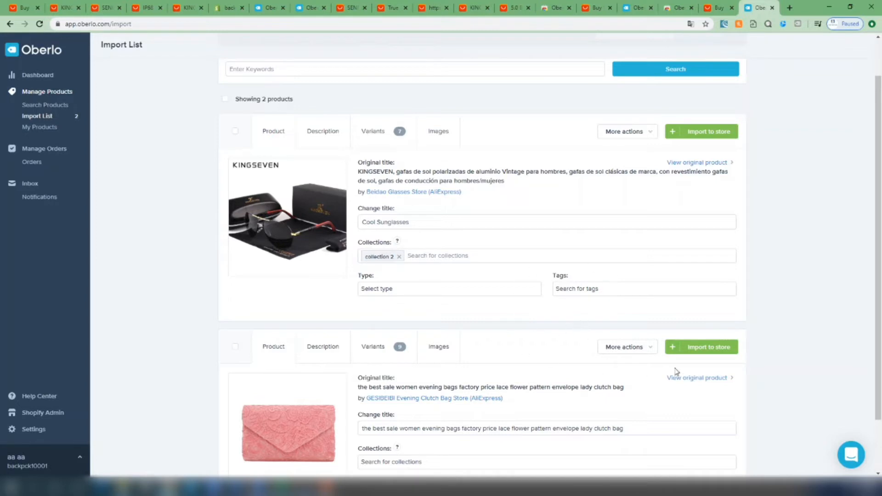
# Show the sunglasses' product description and read through its specification text
pyautogui.click(330, 133)
pyautogui.scroll(-5, 400, 327)
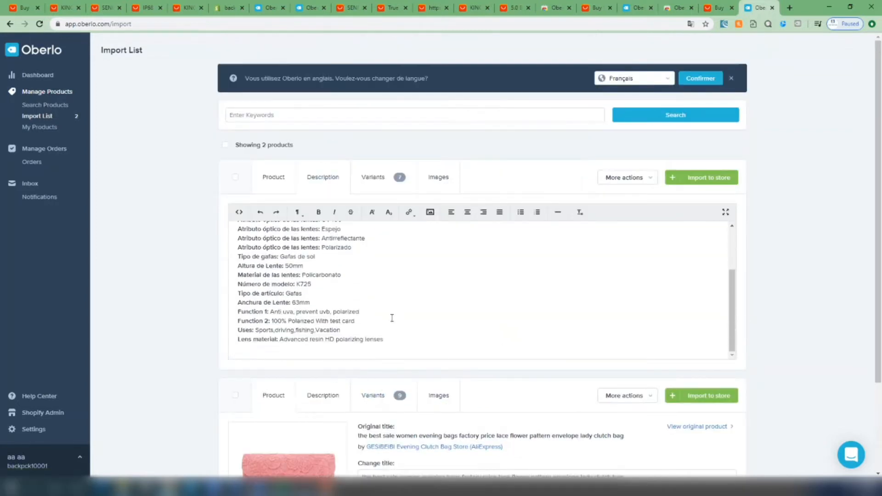
pyautogui.scroll(5, 392, 317)
pyautogui.moveTo(231, 235); pyautogui.dragTo(377, 371)
pyautogui.moveTo(420, 340); pyautogui.dragTo(406, 271)
pyautogui.click(401, 263)
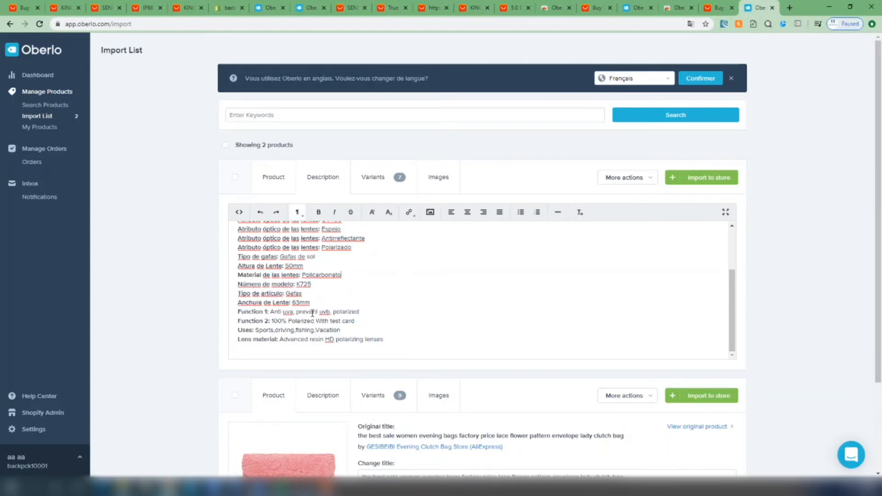
pyautogui.scroll(5, 339, 308)
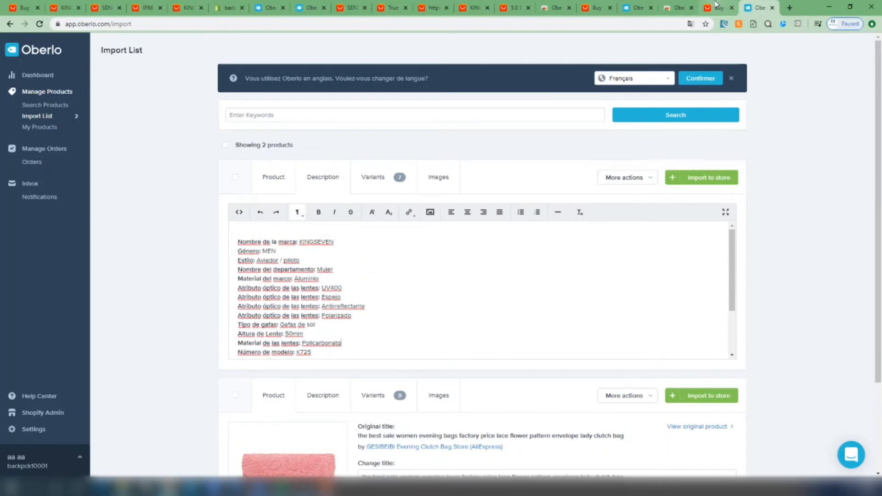
# Open the original KINGSEVEN sunglasses listing on AliExpress and return to the description in Oberlo's import list
pyautogui.click(715, 6)
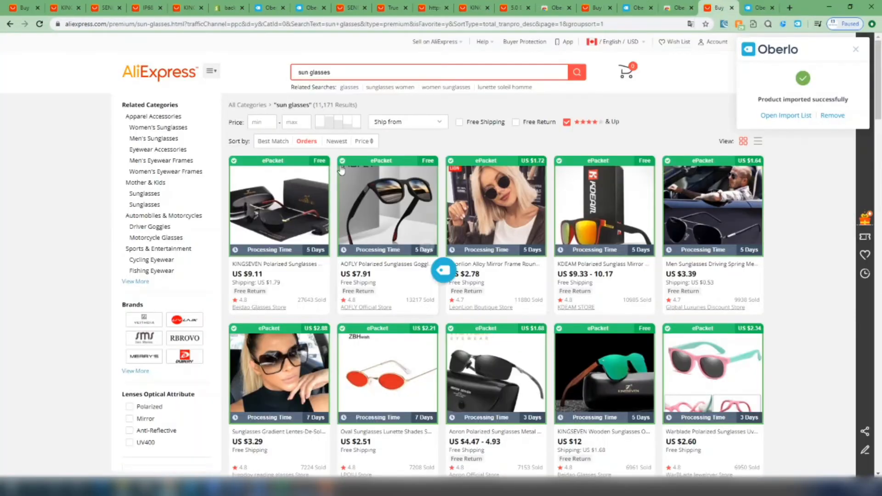
pyautogui.click(291, 191)
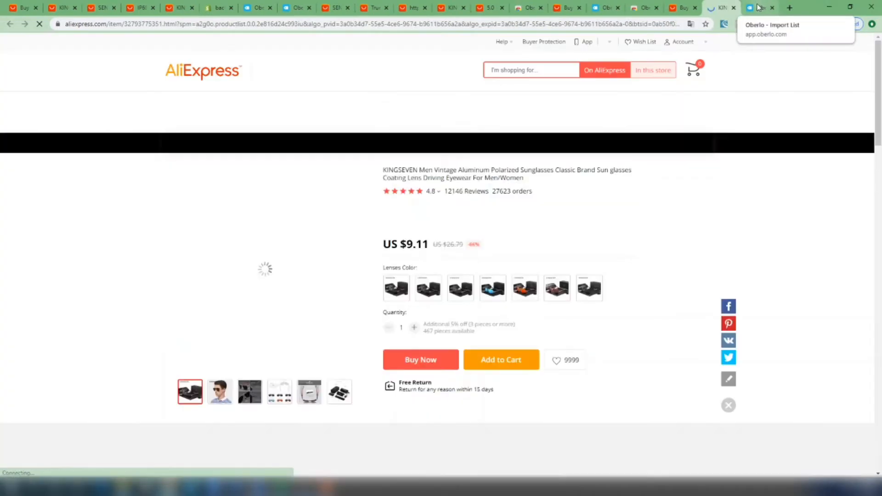
pyautogui.click(760, 6)
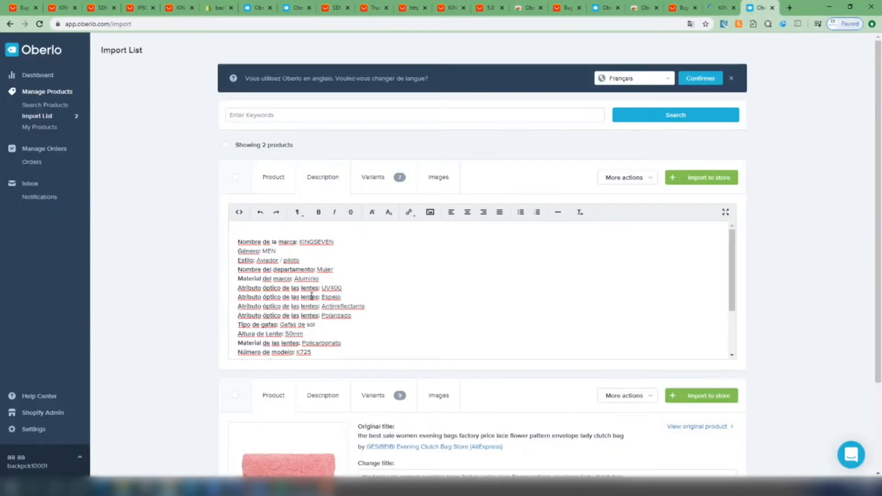
pyautogui.scroll(-2, 311, 296)
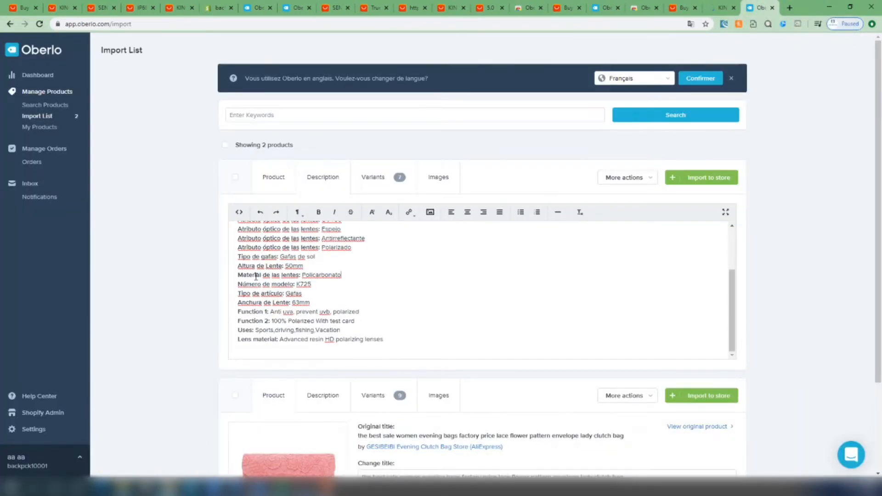
# Show the sunglasses' variants and compare them with the lens colors on the AliExpress listing
pyautogui.click(373, 177)
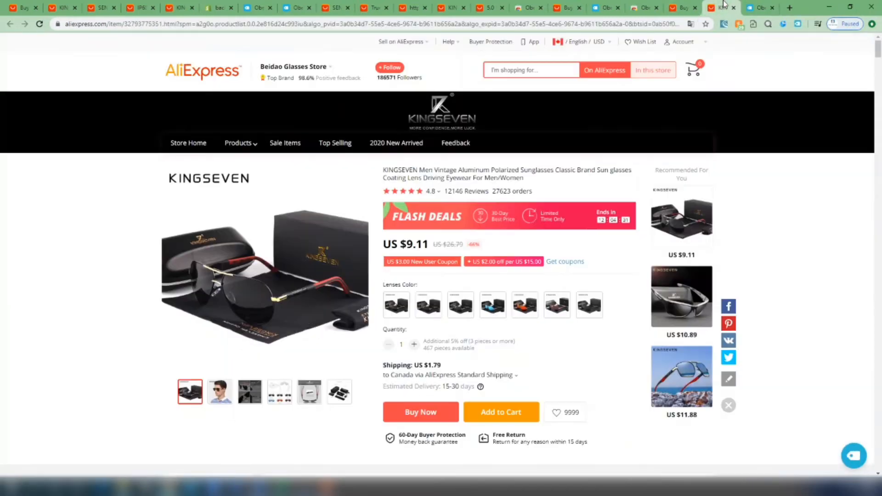
pyautogui.click(720, 8)
pyautogui.click(758, 4)
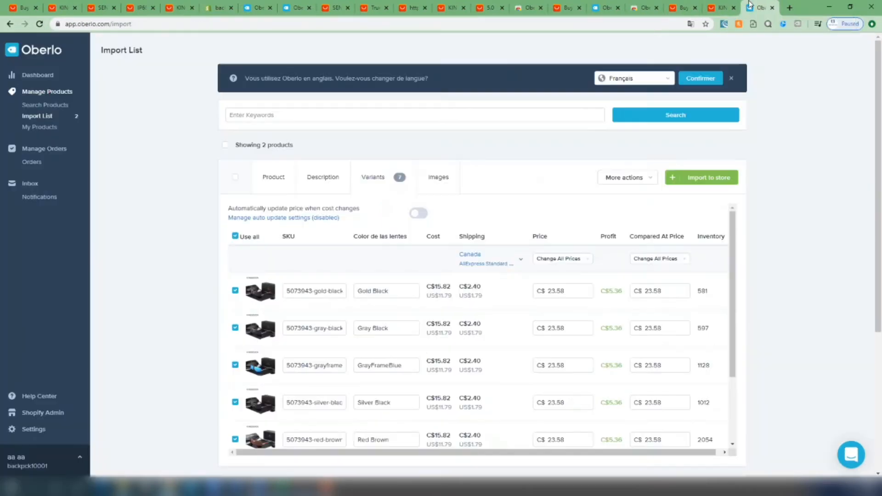
# Go through the variants list, excluding the Silver Red variant and including it again
pyautogui.scroll(-5, 496, 228)
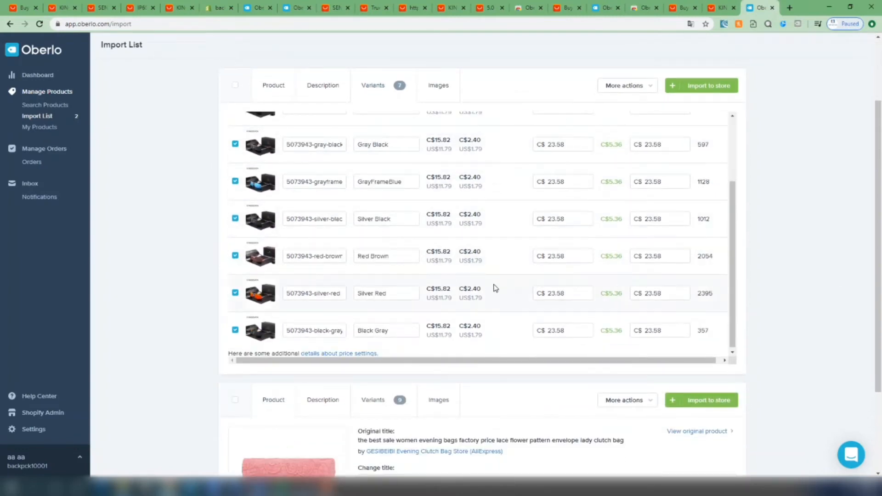
pyautogui.scroll(3, 486, 292)
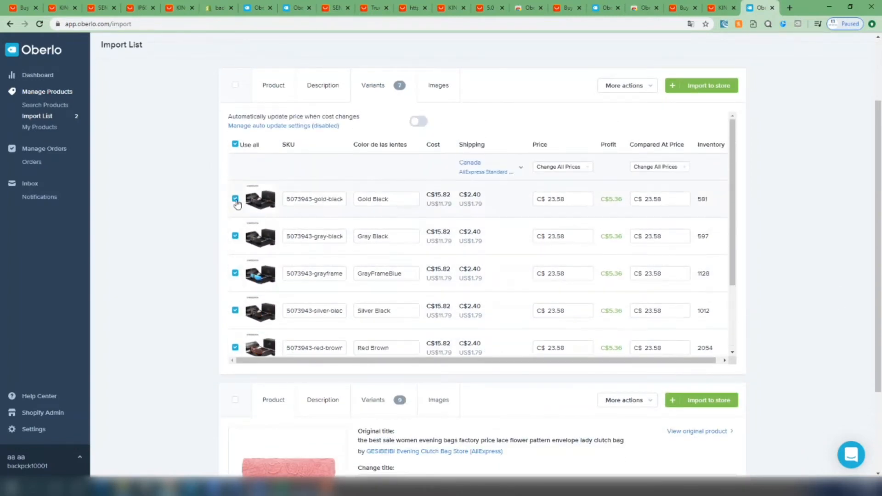
pyautogui.scroll(-2, 303, 280)
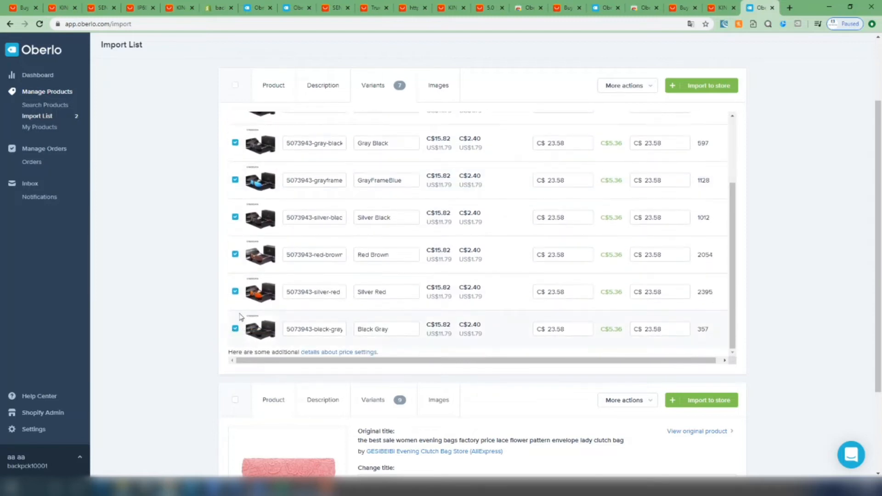
pyautogui.click(235, 292)
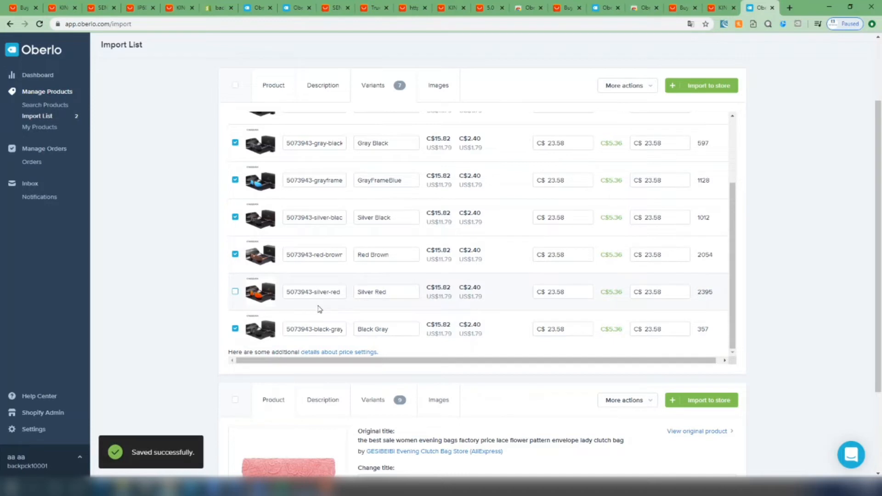
pyautogui.click(235, 292)
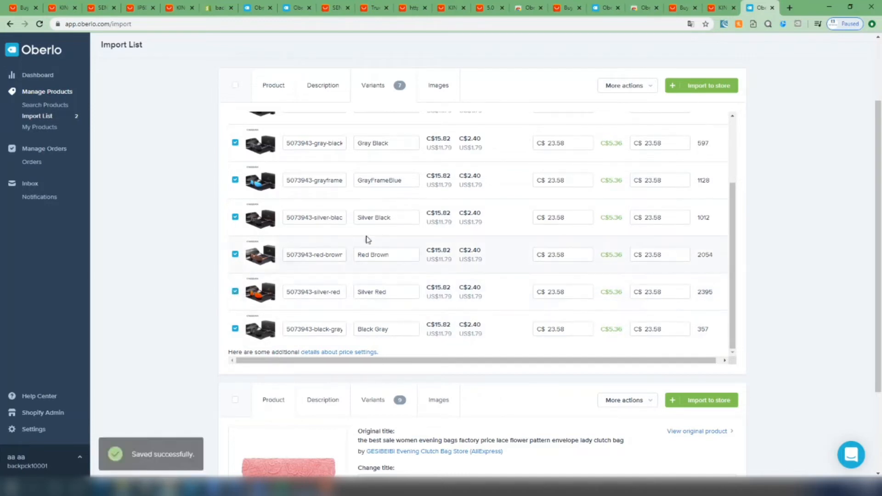
# Examine the variant table's SKU, lens color and shipping columns, including the shipping cost of each variant
pyautogui.scroll(3, 369, 238)
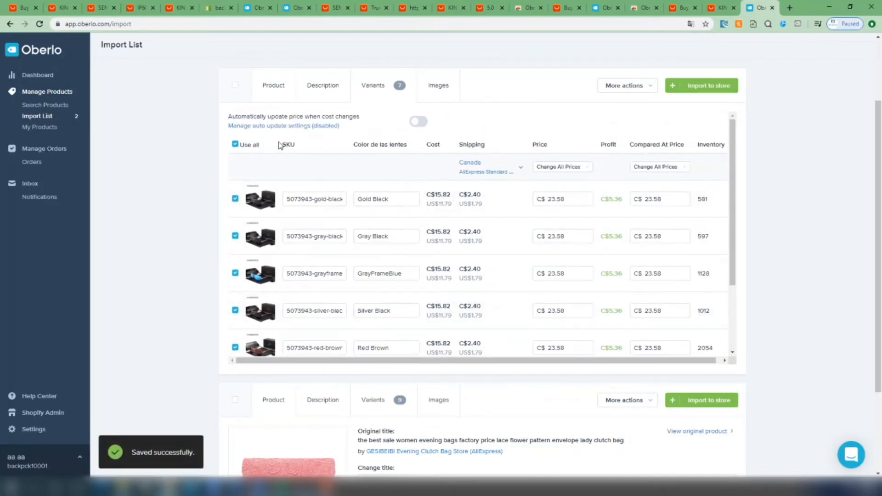
pyautogui.moveTo(281, 145); pyautogui.dragTo(297, 144)
pyautogui.moveTo(354, 144); pyautogui.dragTo(503, 148)
pyautogui.click(397, 145)
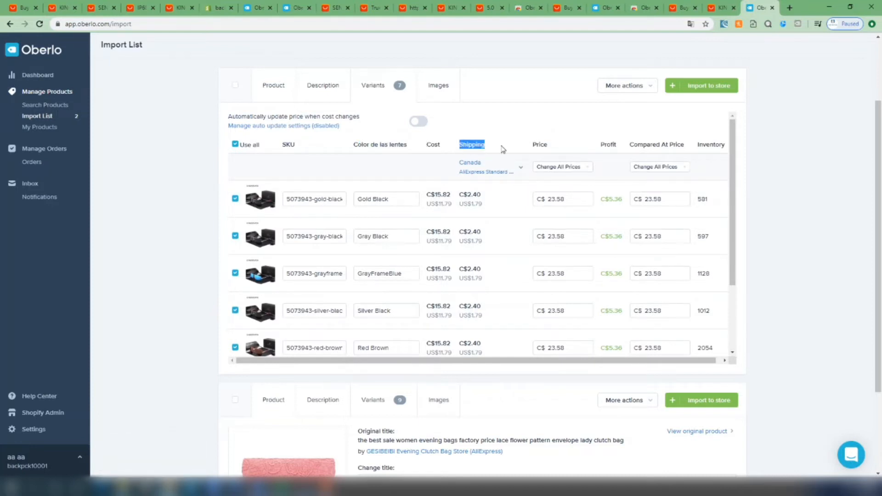
pyautogui.click(497, 150)
pyautogui.moveTo(460, 195); pyautogui.dragTo(483, 195)
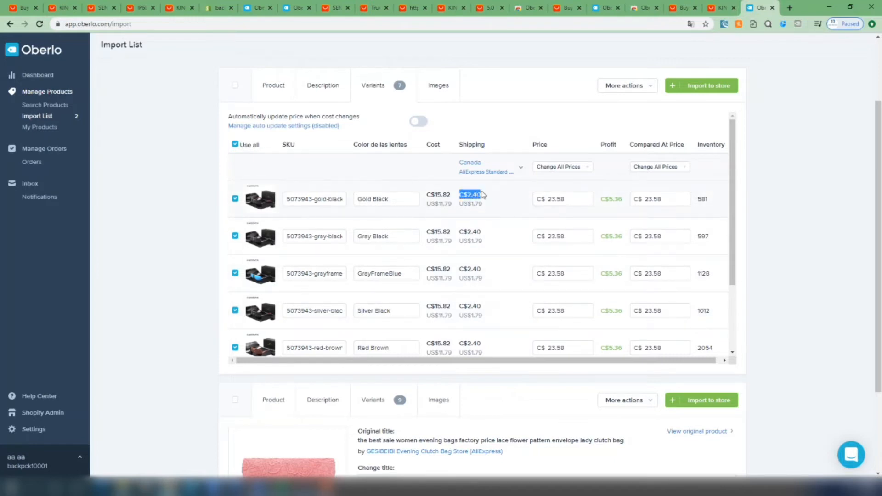
pyautogui.click(484, 197)
pyautogui.moveTo(455, 231); pyautogui.dragTo(486, 232)
pyautogui.click(486, 232)
pyautogui.moveTo(458, 269); pyautogui.dragTo(478, 269)
pyautogui.click(476, 270)
pyautogui.moveTo(458, 307); pyautogui.dragTo(478, 306)
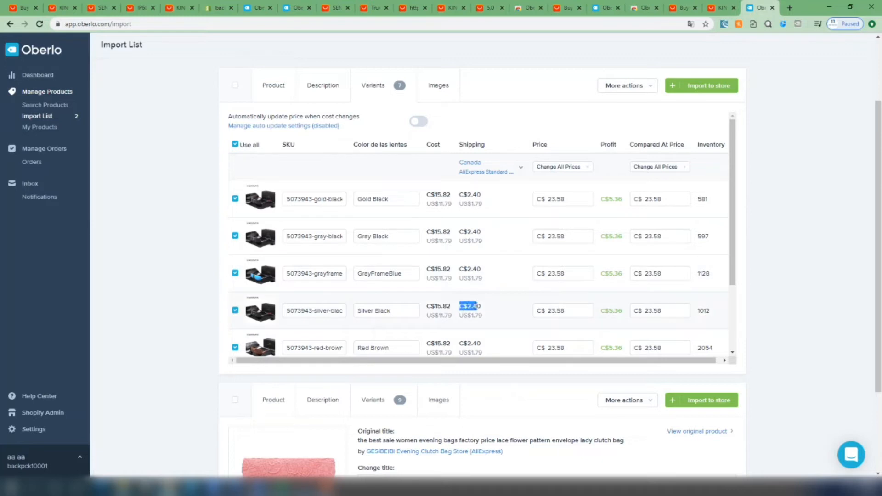
pyautogui.click(478, 307)
# Set the sunglasses' shipping method for Canada to ePacket and recheck the selection
pyautogui.click(521, 171)
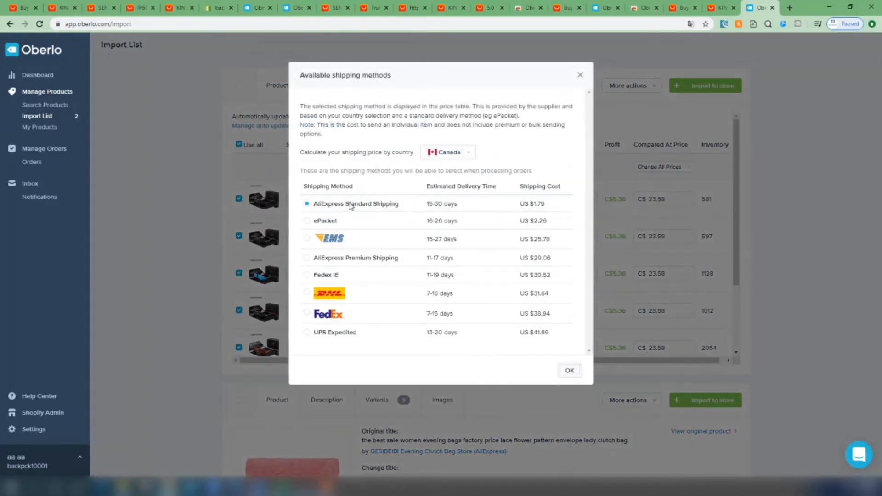
pyautogui.click(307, 221)
pyautogui.click(569, 370)
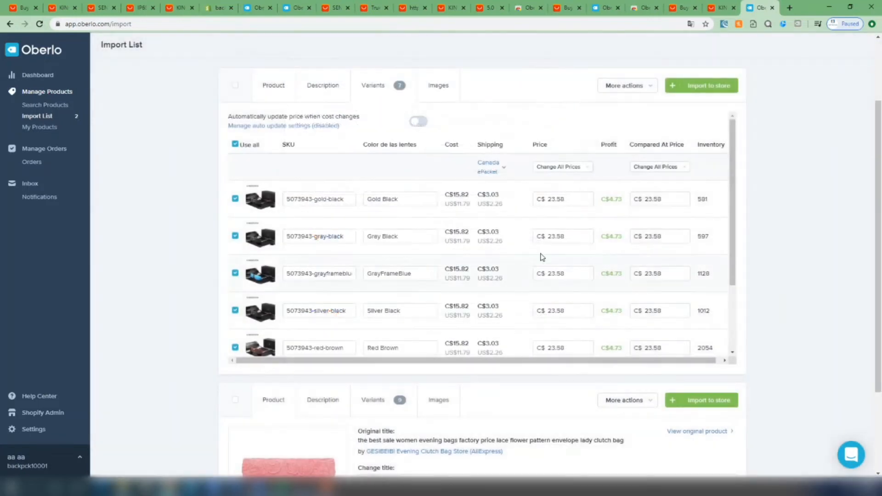
pyautogui.click(504, 173)
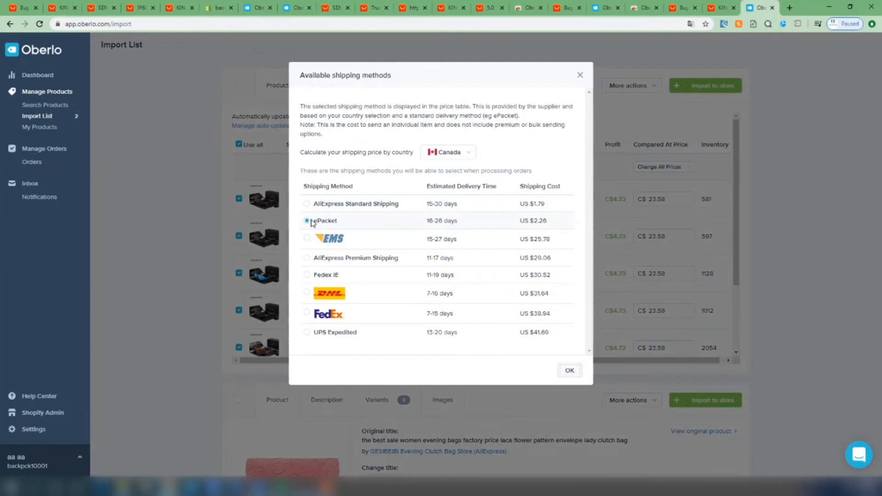
pyautogui.click(569, 371)
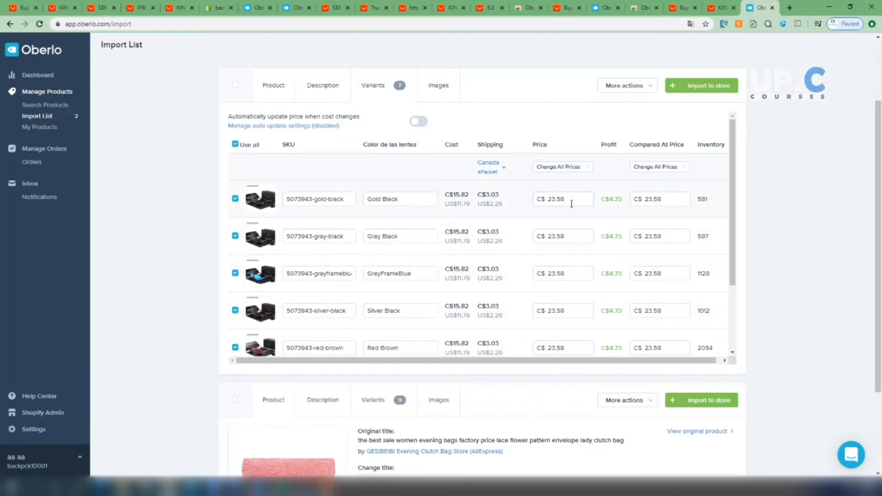
# Set the price of all the sunglasses' variants to C$ 90.00 and check the price of every variant
pyautogui.click(582, 170)
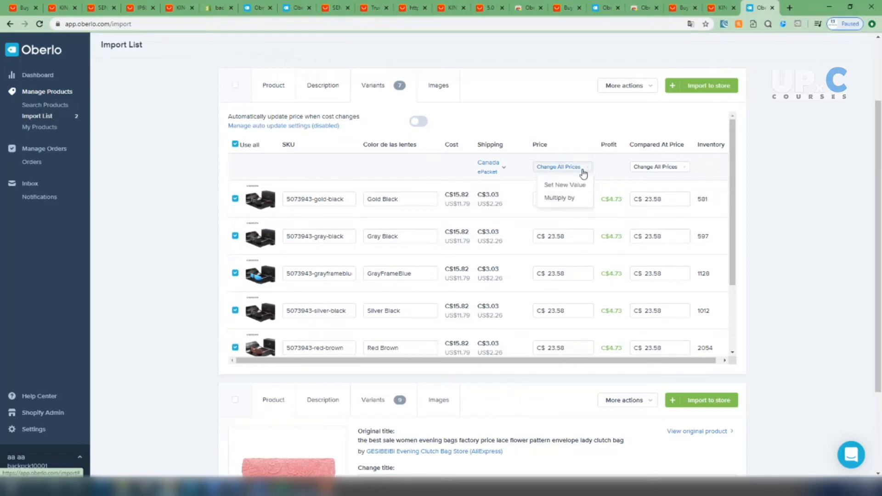
pyautogui.click(572, 196)
pyautogui.write('1')
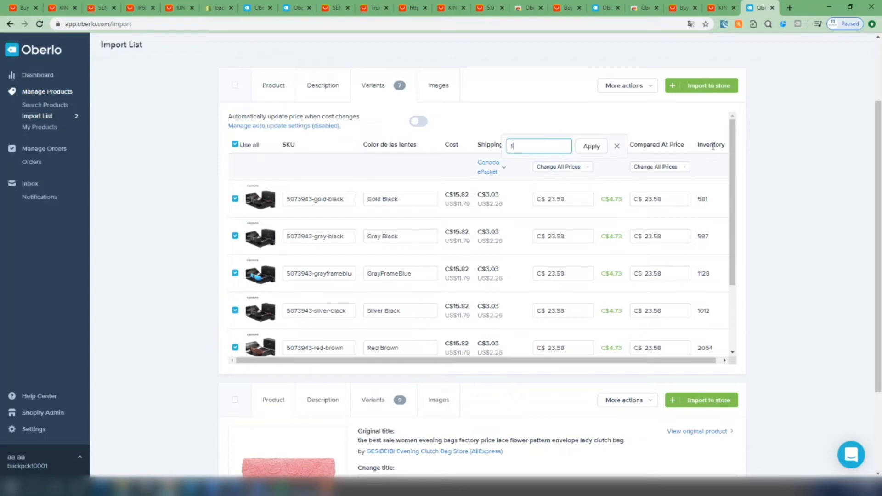
pyautogui.press('BackSpace')
pyautogui.write('90')
pyautogui.click(600, 152)
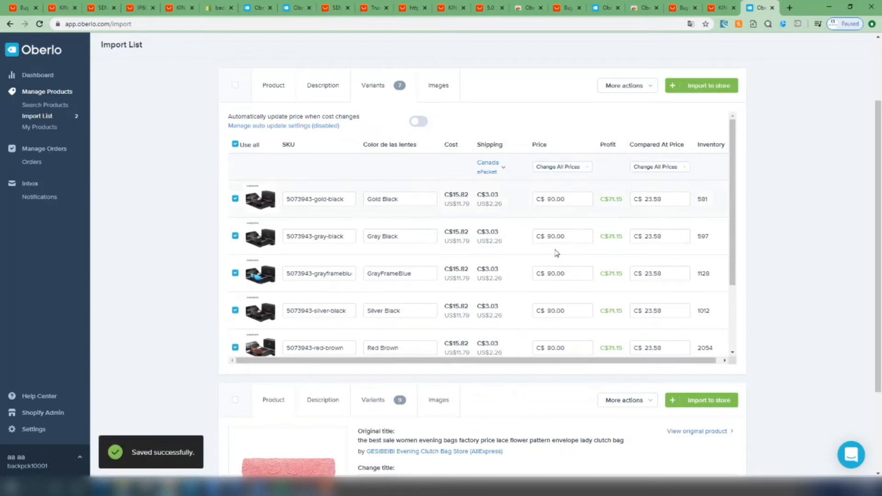
pyautogui.scroll(-6, 558, 188)
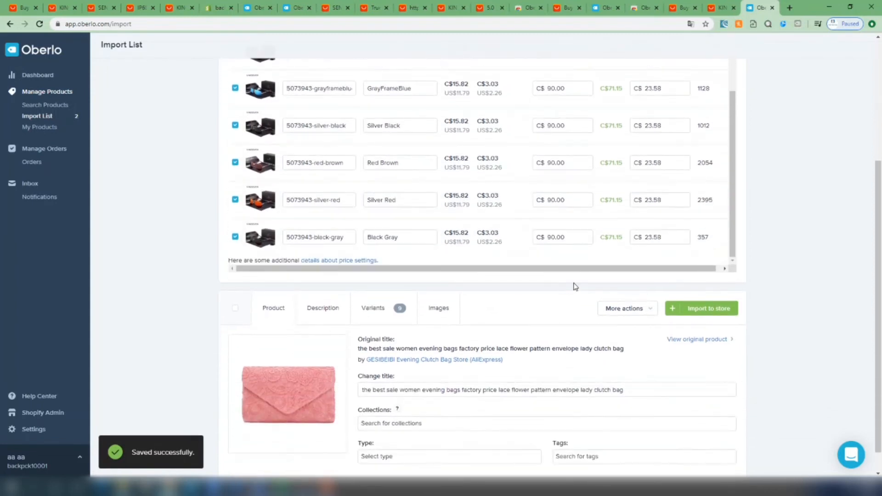
pyautogui.scroll(8, 573, 286)
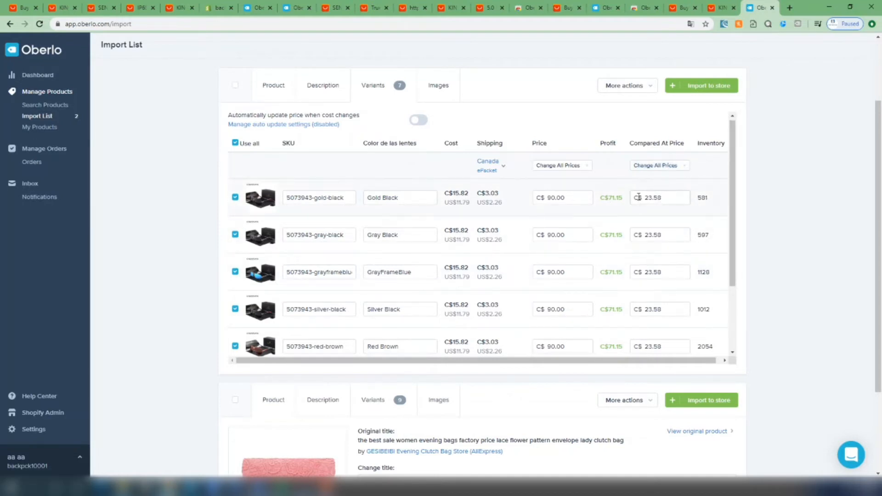
# Set the compared-at price of all the sunglasses' variants to C$ 110.00 and import the product into the store
pyautogui.click(661, 167)
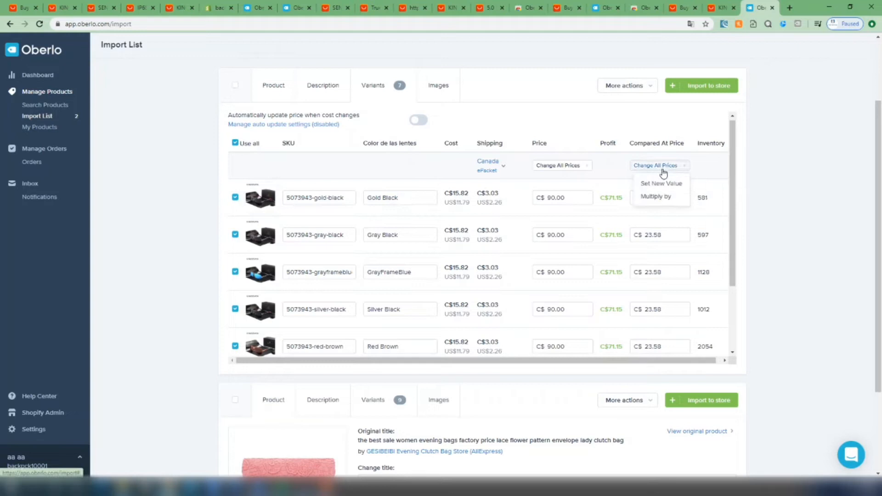
pyautogui.click(667, 196)
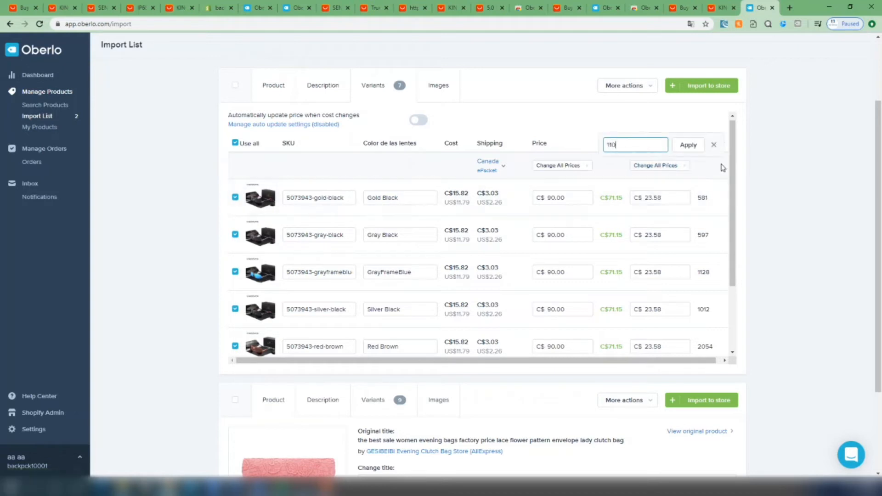
pyautogui.write('110')
pyautogui.click(690, 147)
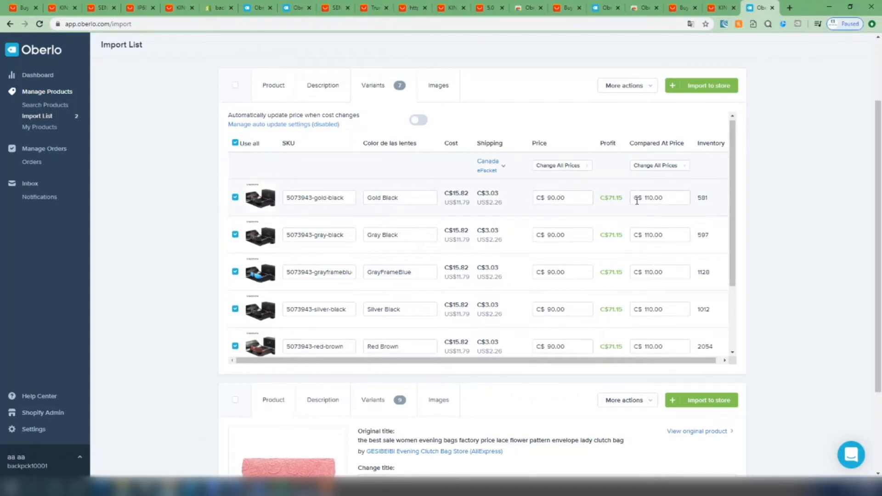
pyautogui.click(676, 88)
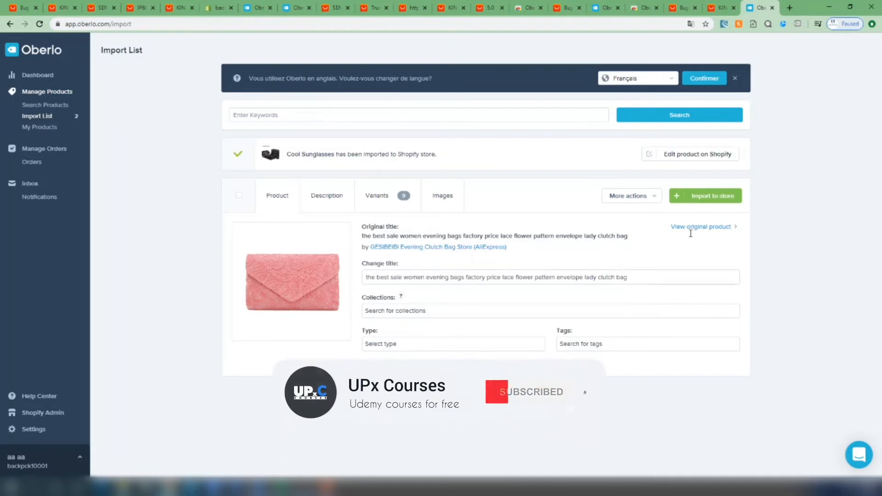
pyautogui.moveTo(401, 154); pyautogui.dragTo(462, 155)
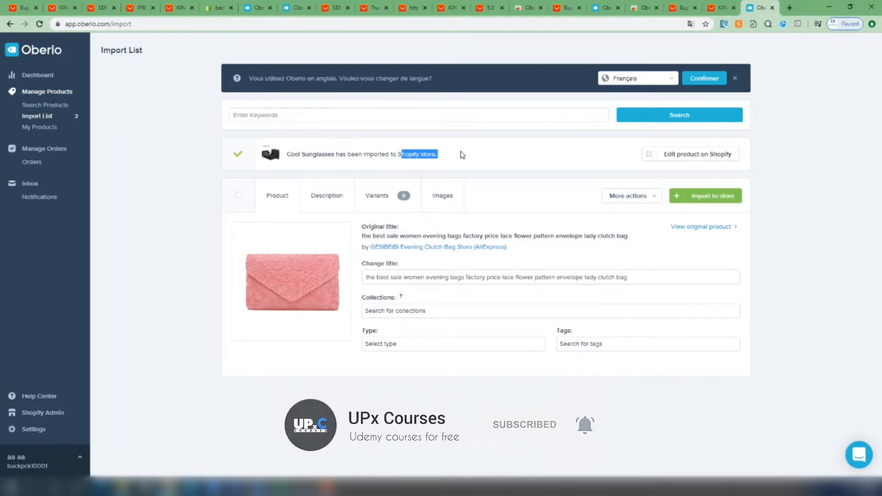
# Switch to the Shopify admin and open the Cool Sunglasses product from the product list
pyautogui.click(214, 4)
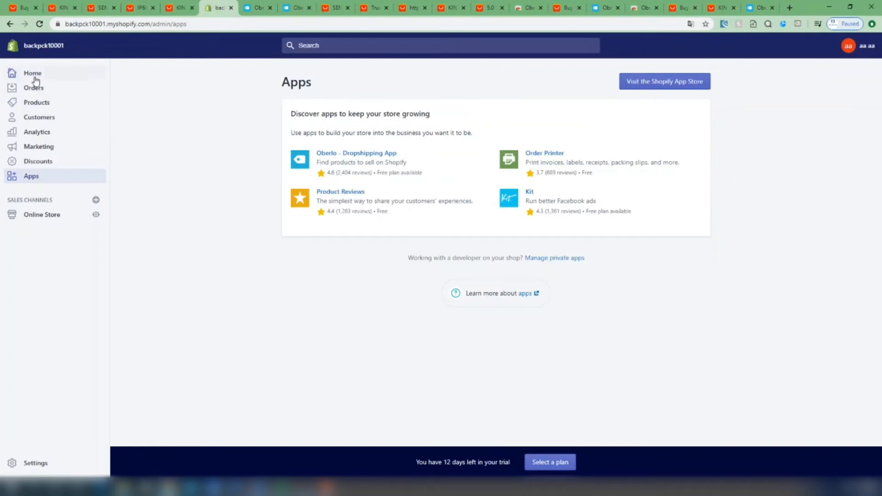
pyautogui.click(33, 107)
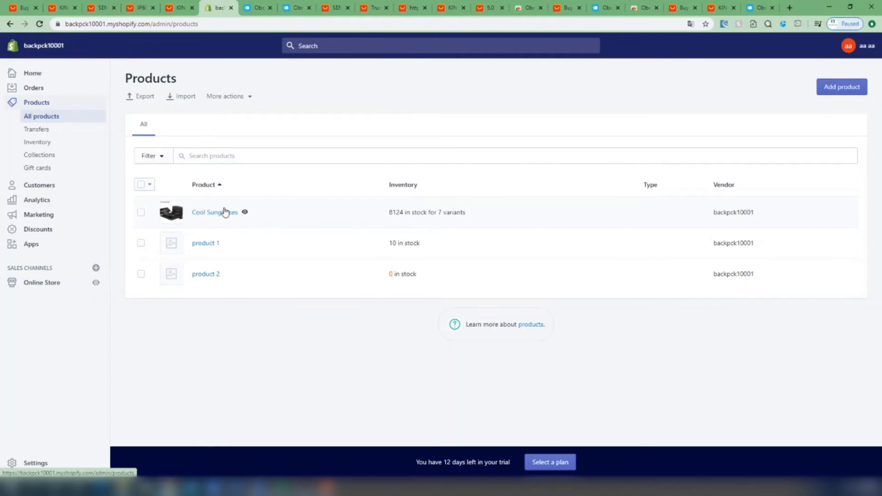
pyautogui.click(208, 217)
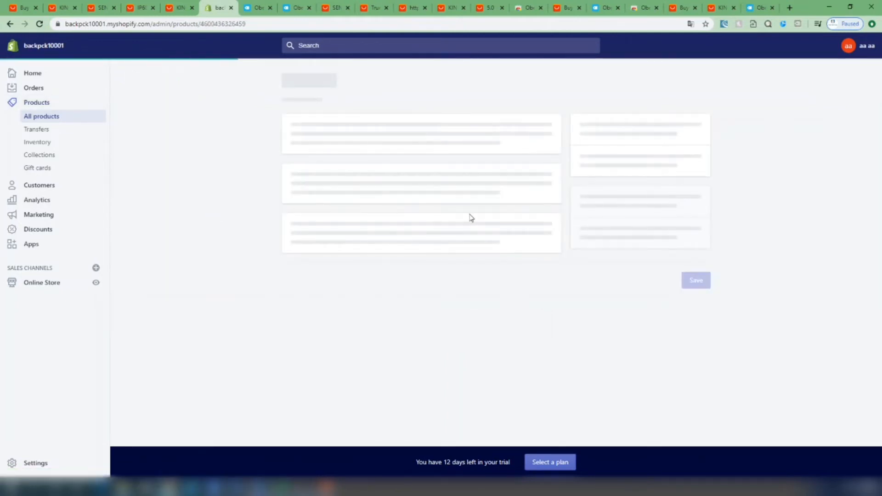
# Examine the Cool Sunglasses product's images, collection, variant prices, quantities and search engine preview, and its description text
pyautogui.scroll(-4, 478, 228)
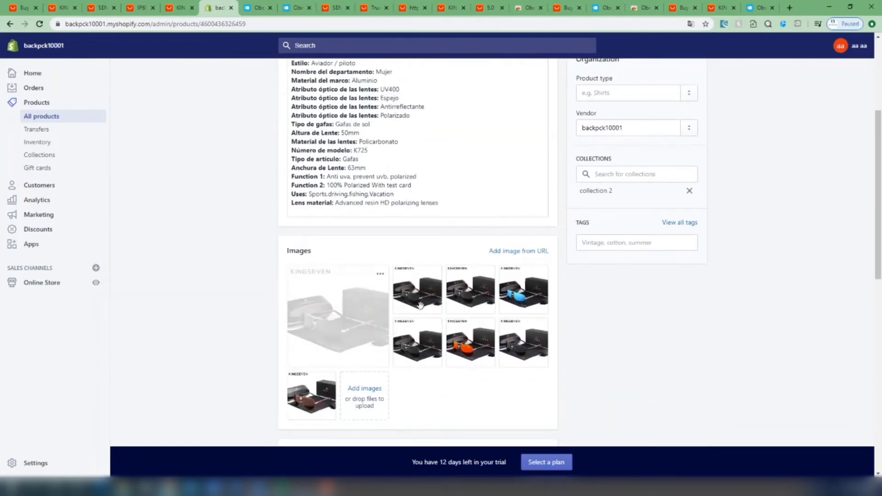
pyautogui.scroll(3, 650, 358)
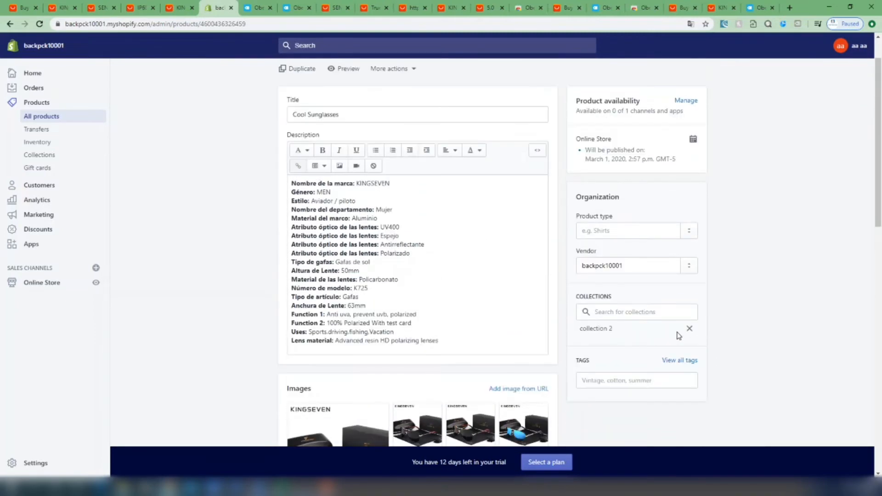
pyautogui.scroll(-2, 634, 382)
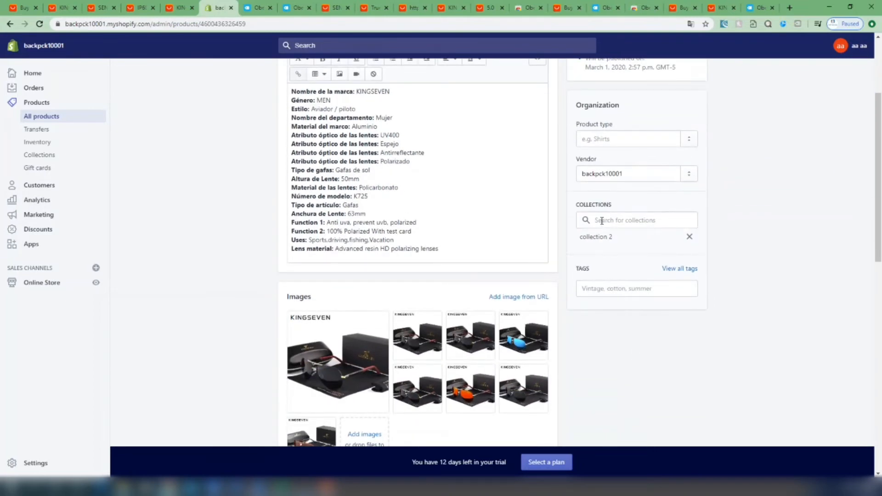
pyautogui.scroll(-7, 724, 273)
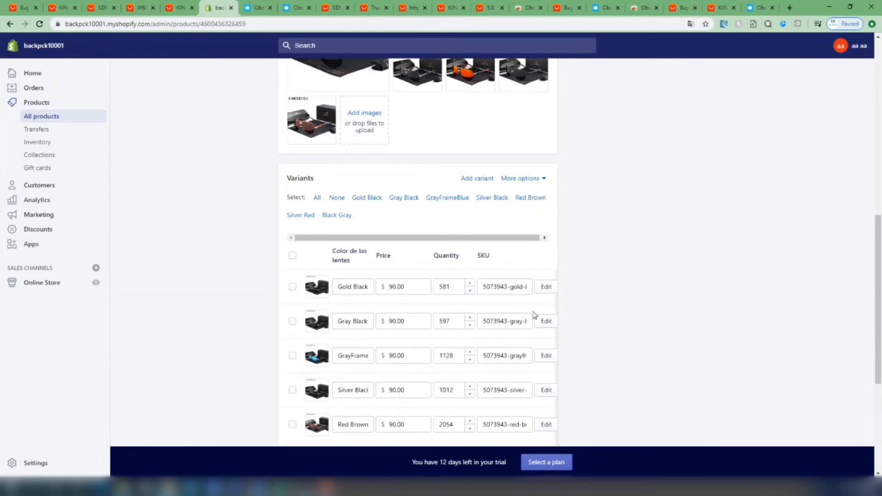
pyautogui.scroll(-3, 407, 348)
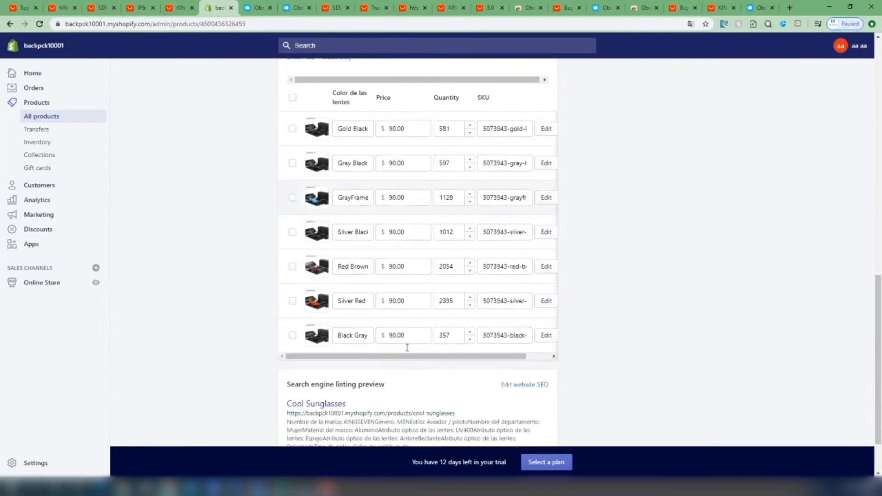
pyautogui.scroll(1, 407, 347)
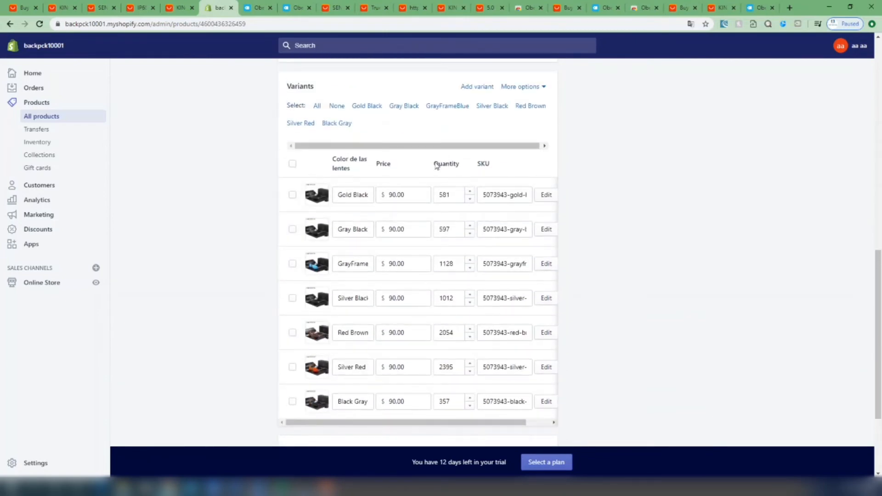
pyautogui.moveTo(434, 165); pyautogui.dragTo(457, 163)
pyautogui.click(461, 165)
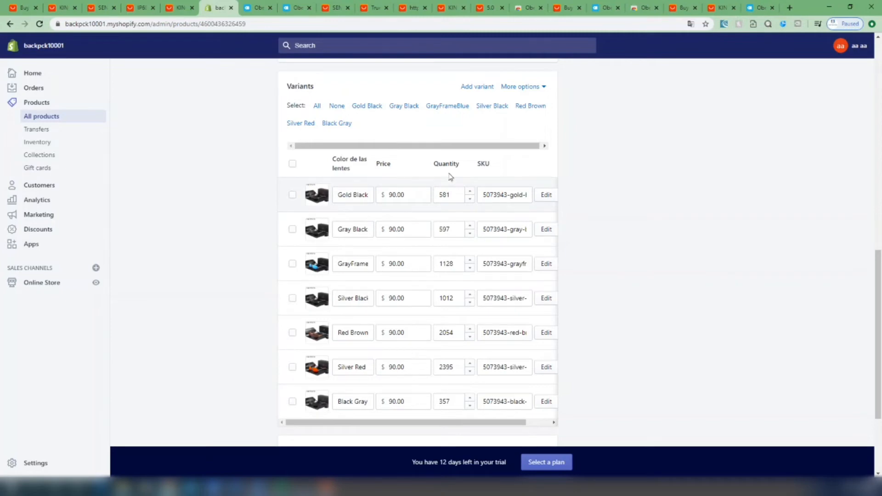
pyautogui.scroll(-3, 724, 271)
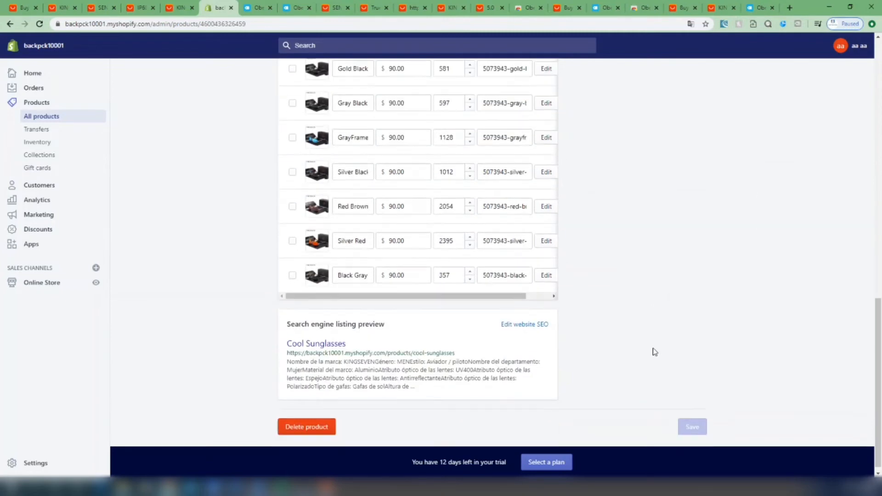
pyautogui.scroll(15, 641, 350)
pyautogui.scroll(3, 701, 344)
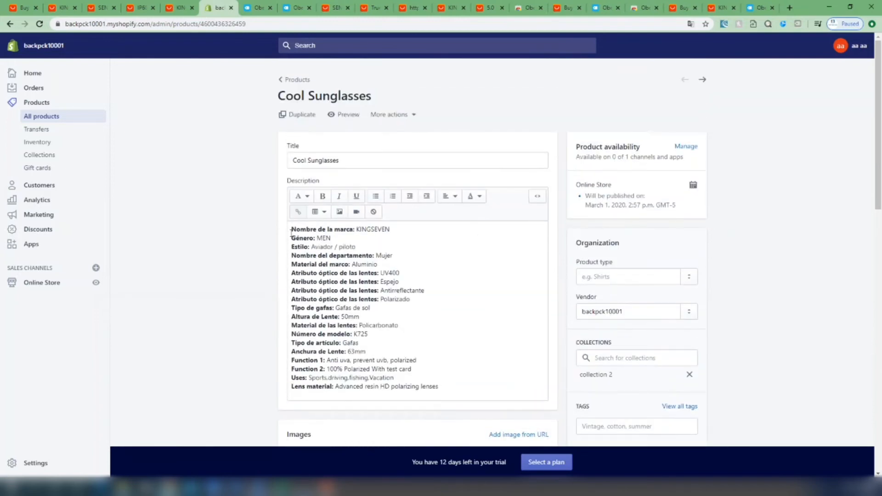
pyautogui.moveTo(291, 233); pyautogui.dragTo(436, 384)
pyautogui.click(465, 370)
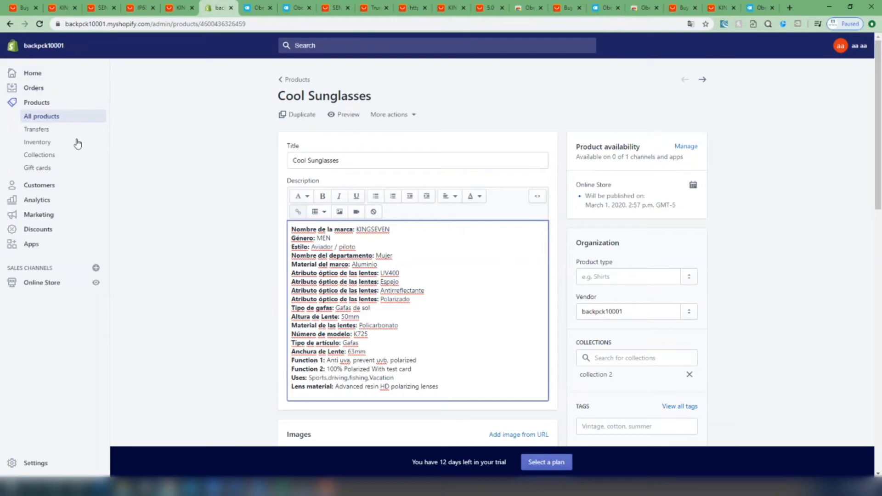
# Open the online store's Debut theme for customization and look through the home page preview
pyautogui.click(30, 74)
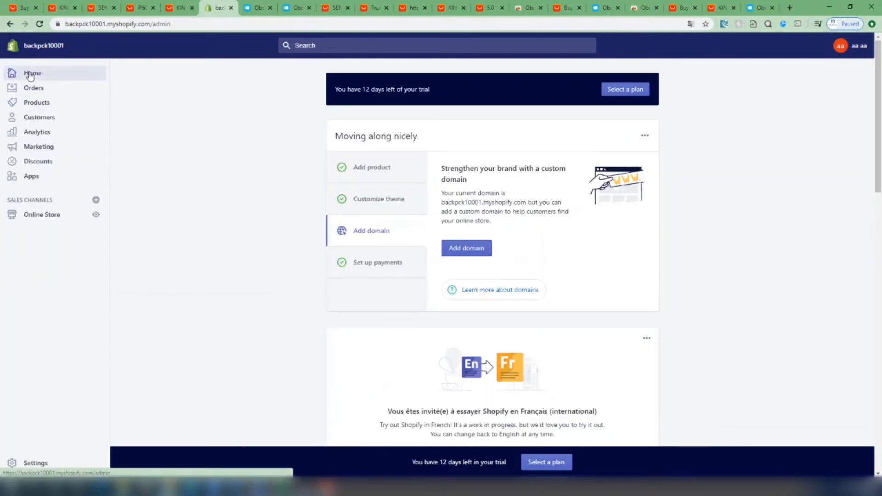
pyautogui.click(40, 216)
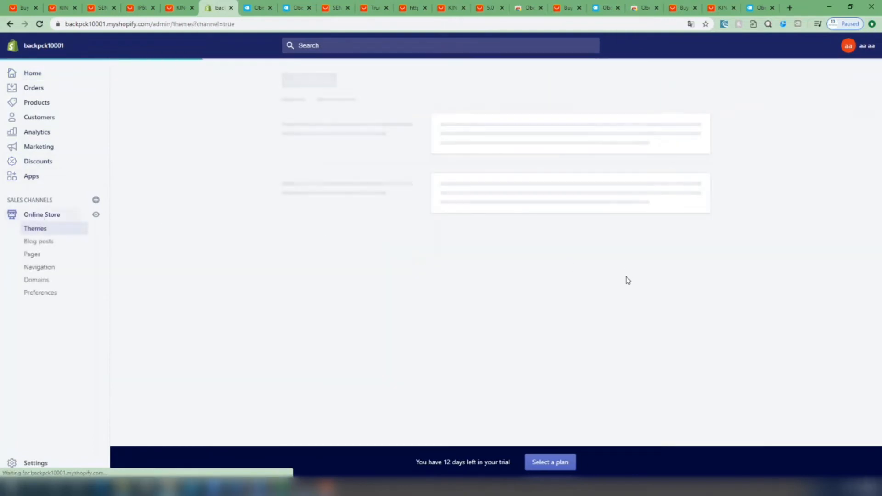
pyautogui.click(687, 215)
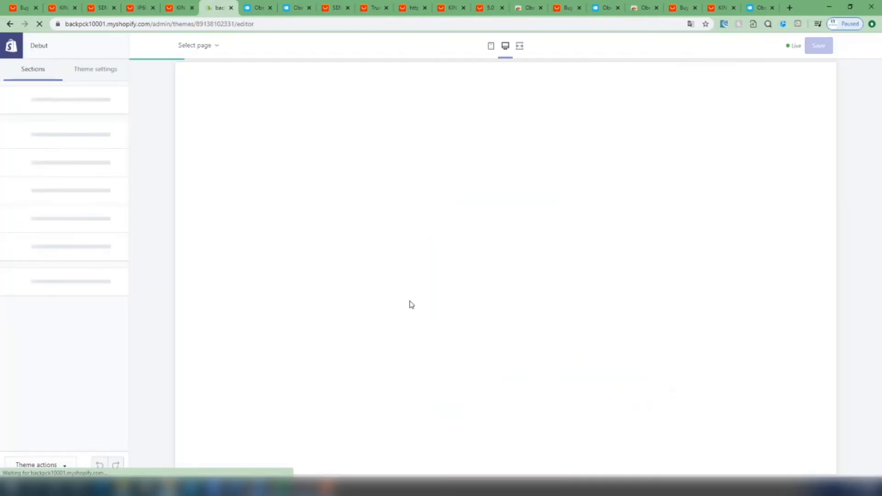
pyautogui.scroll(-3, 405, 310)
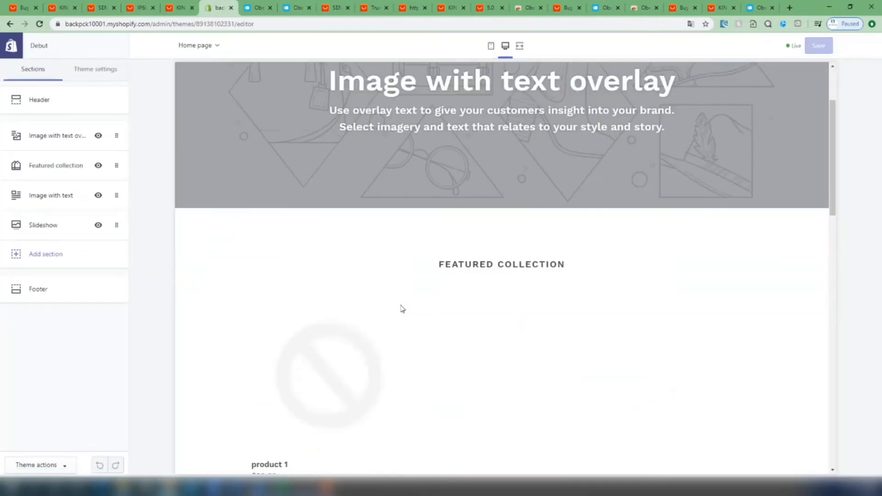
pyautogui.scroll(-3, 500, 335)
pyautogui.scroll(4, 305, 344)
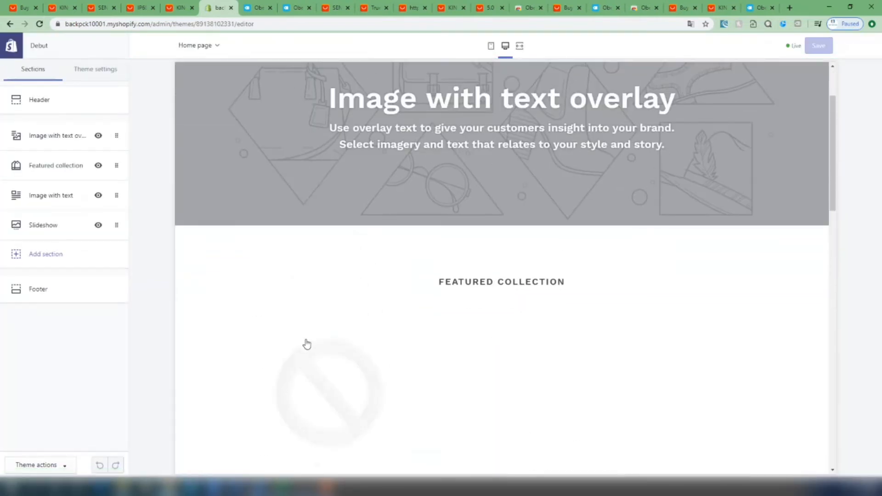
pyautogui.scroll(-2, 358, 329)
pyautogui.scroll(-6, 358, 330)
pyautogui.scroll(10, 378, 325)
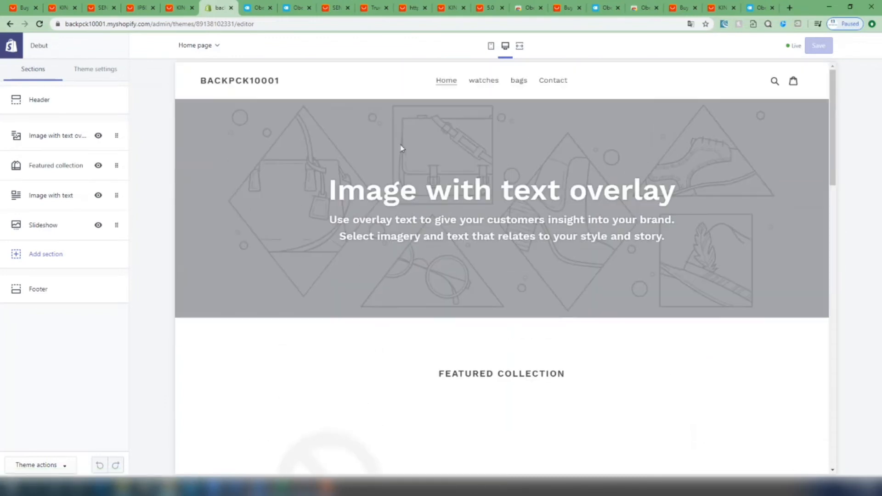
# Preview the watches and bags collection pages, and open the Cool Sunglasses product page from collection 2
pyautogui.click(495, 82)
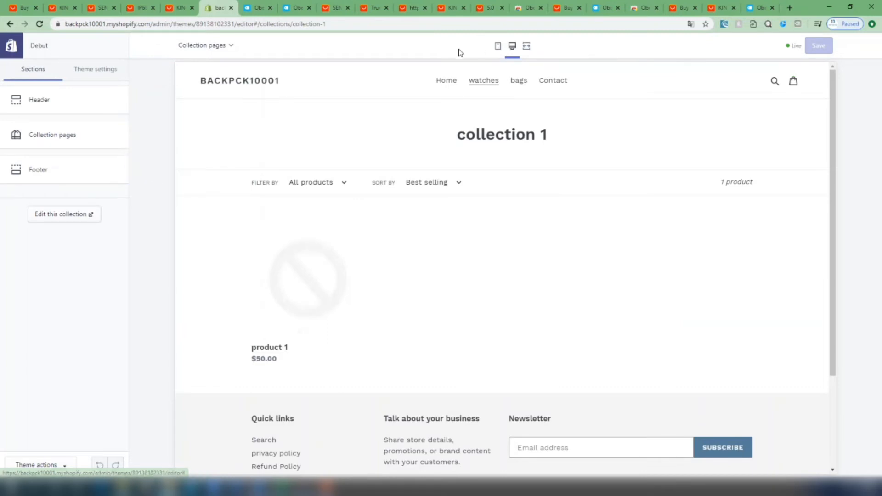
pyautogui.click(520, 81)
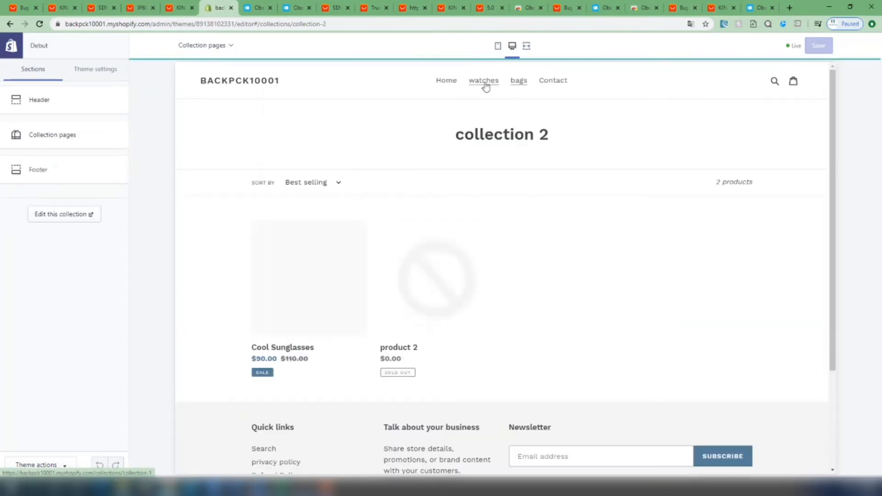
pyautogui.moveTo(451, 139); pyautogui.dragTo(552, 137)
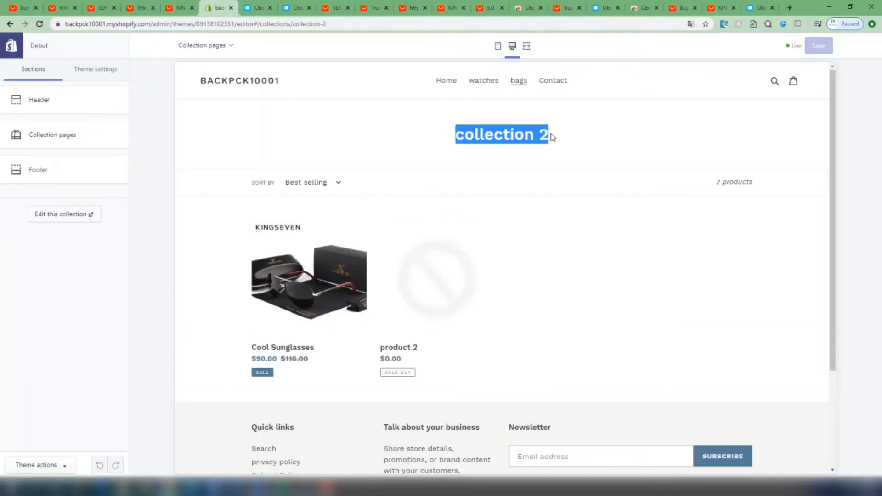
pyautogui.click(552, 137)
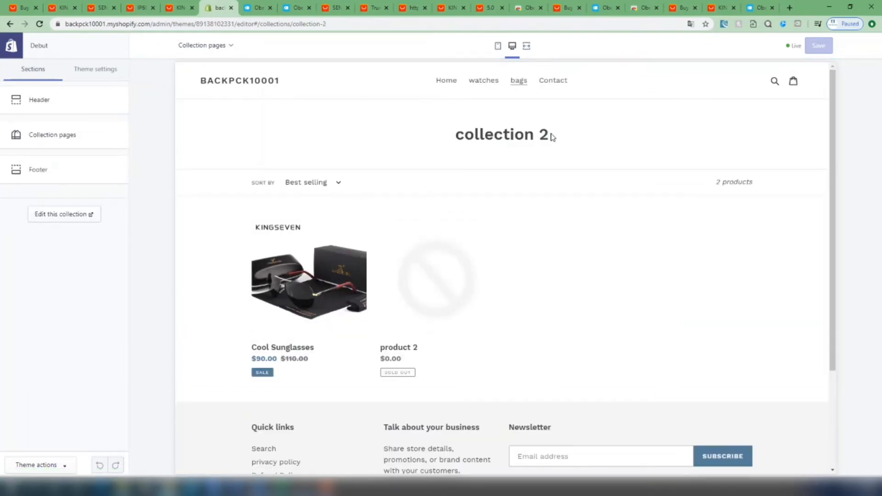
pyautogui.click(305, 284)
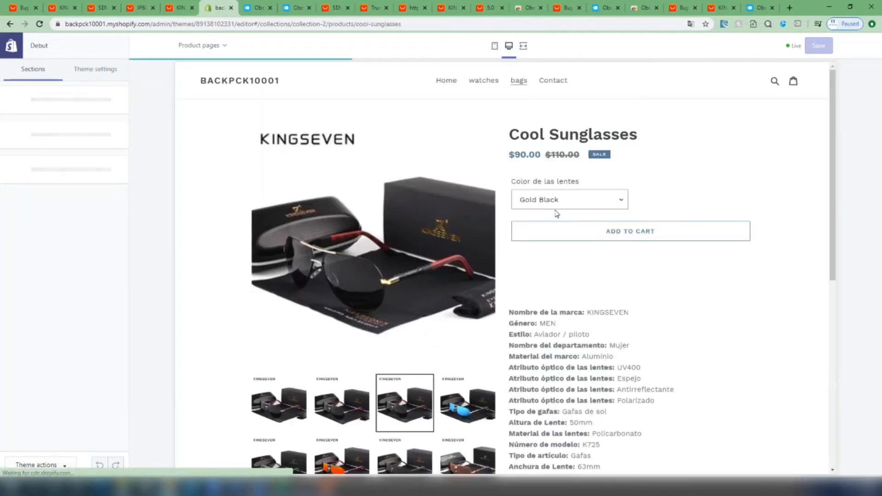
pyautogui.scroll(-1, 397, 295)
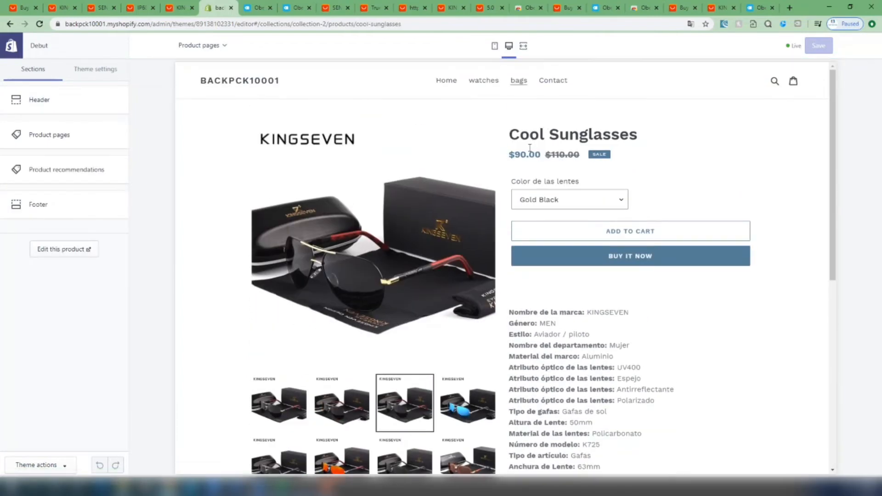
# Check the sale price and the crossed-out compare-at price on the Cool Sunglasses product page
pyautogui.moveTo(536, 154); pyautogui.dragTo(582, 154)
pyautogui.click(549, 154)
pyautogui.click(582, 153)
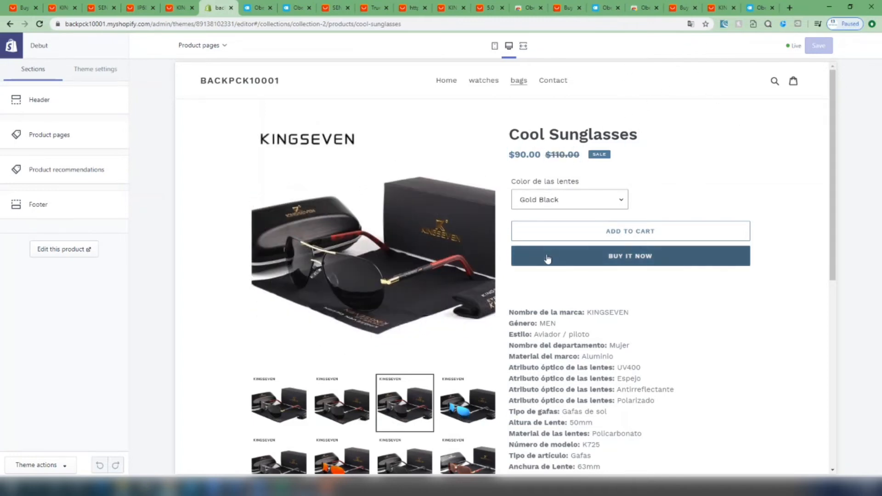
# Browse the gallery images of the Cool Sunglasses product and examine its description text
pyautogui.click(290, 405)
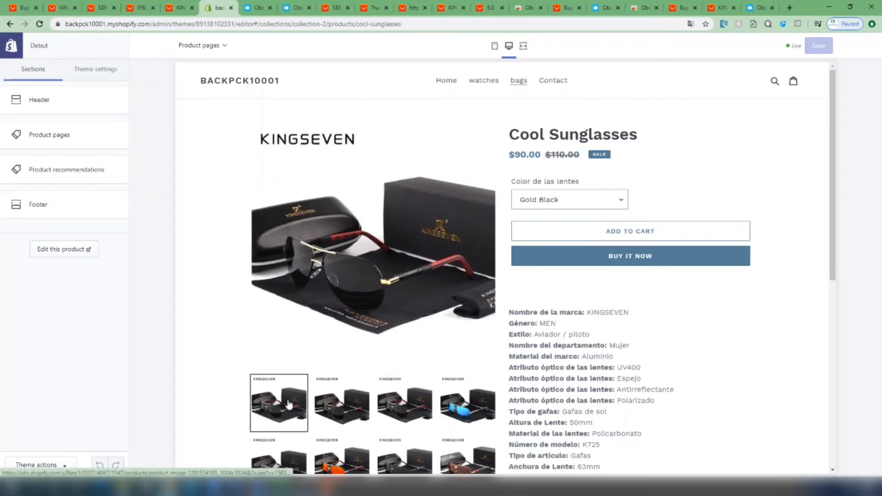
pyautogui.click(338, 410)
pyautogui.click(397, 408)
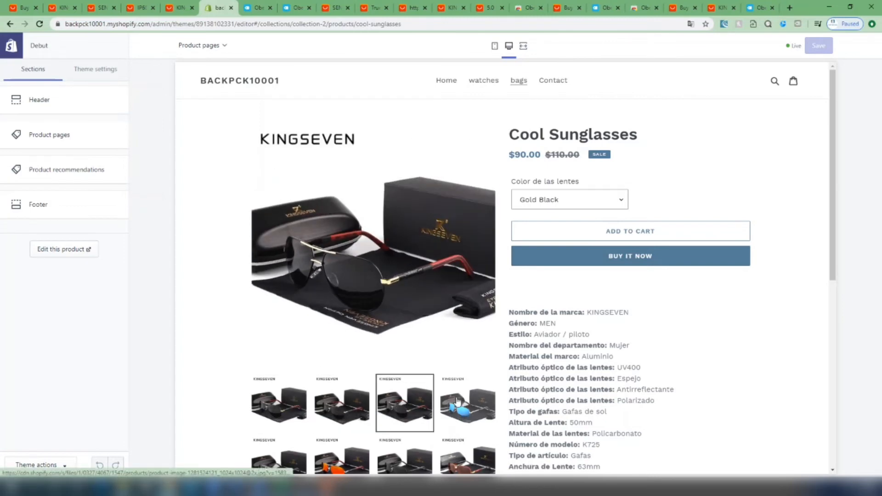
pyautogui.click(456, 412)
pyautogui.scroll(-2, 461, 437)
pyautogui.click(477, 377)
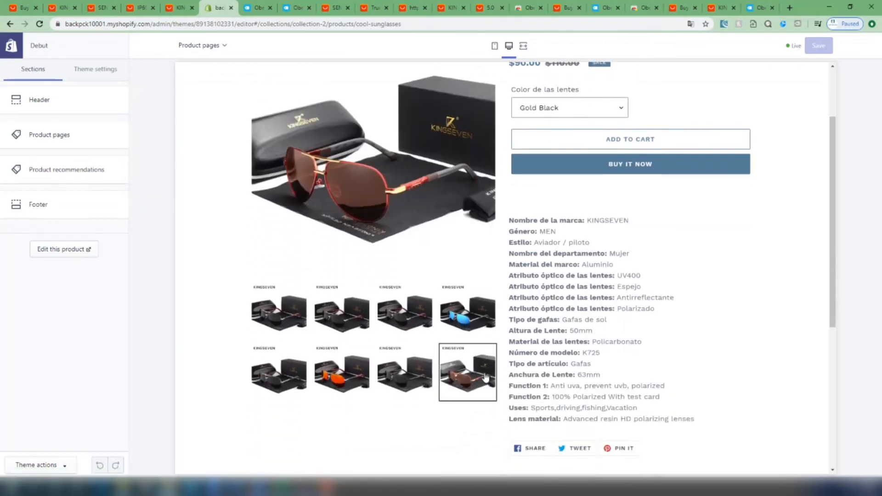
pyautogui.click(399, 379)
pyautogui.click(328, 378)
pyautogui.click(260, 381)
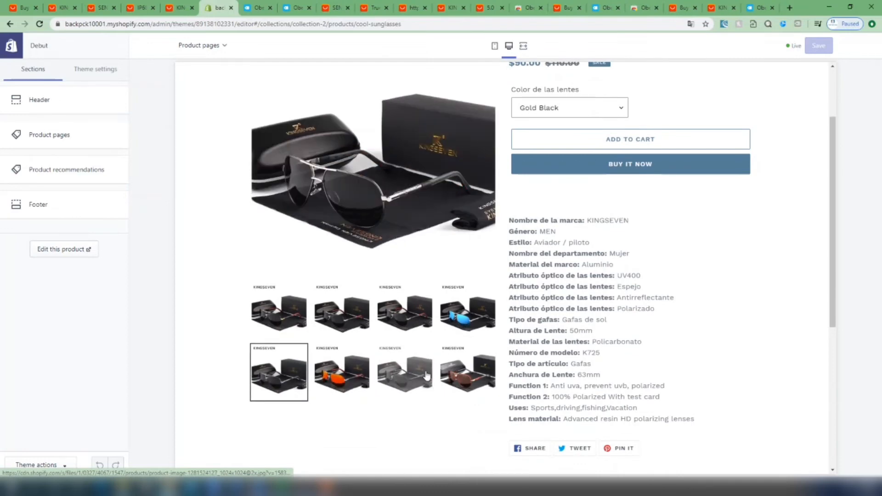
pyautogui.click(409, 375)
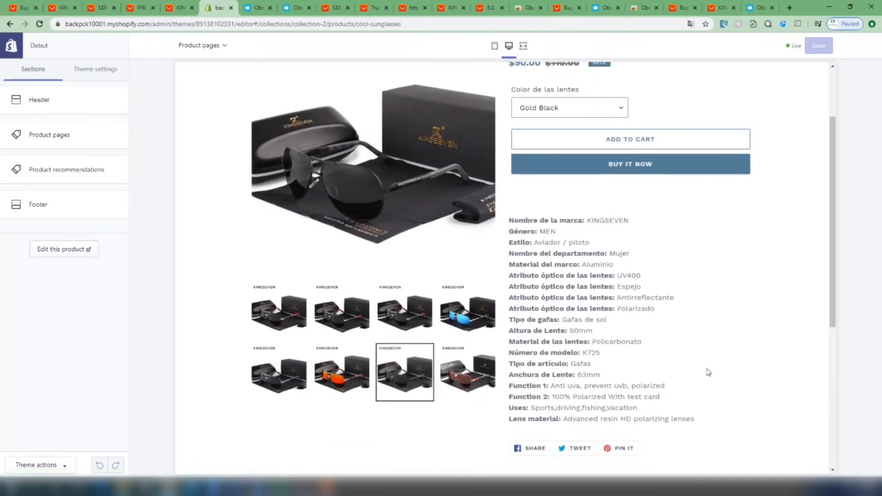
pyautogui.moveTo(513, 220); pyautogui.dragTo(692, 433)
pyautogui.click(694, 431)
pyautogui.scroll(2, 712, 374)
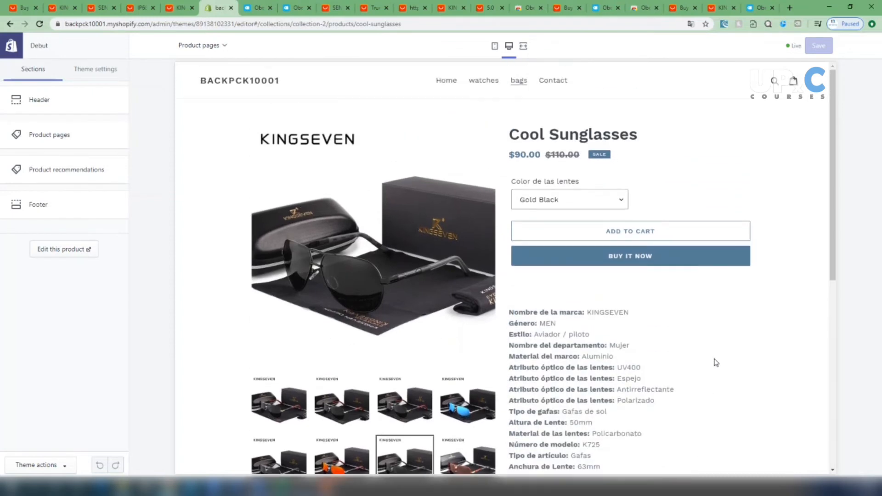
# Preview the Gray Black, GrayFrameBlue, Silver Black, Silver Red and Black Gray lens colours and compare the product images shown for them
pyautogui.click(567, 199)
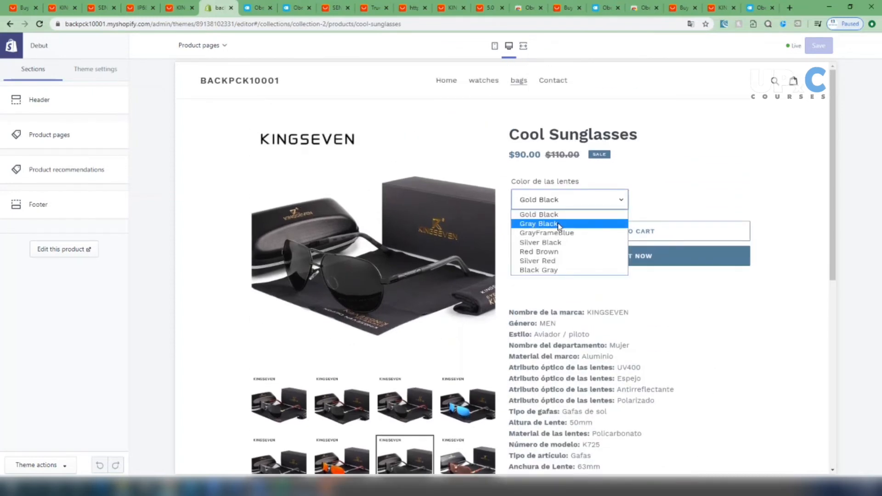
pyautogui.click(560, 222)
pyautogui.click(570, 199)
pyautogui.click(564, 233)
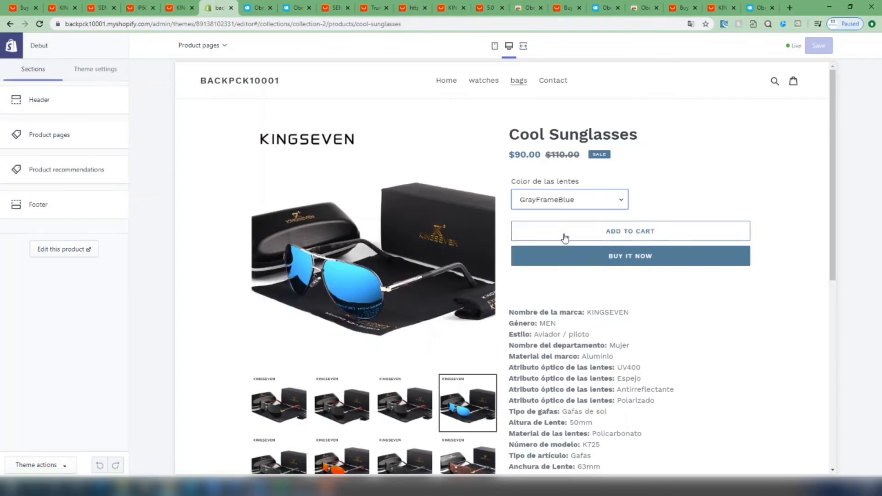
pyautogui.click(568, 201)
pyautogui.click(559, 241)
pyautogui.click(560, 199)
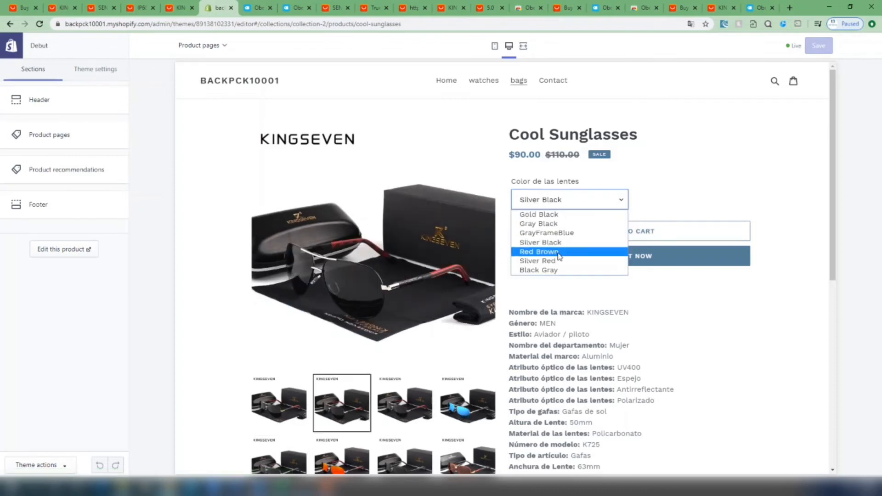
pyautogui.click(555, 261)
pyautogui.click(560, 200)
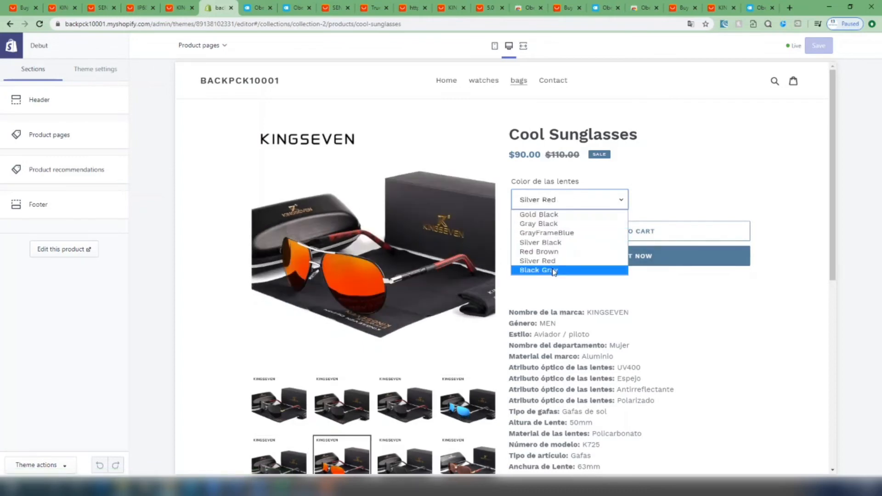
pyautogui.click(565, 270)
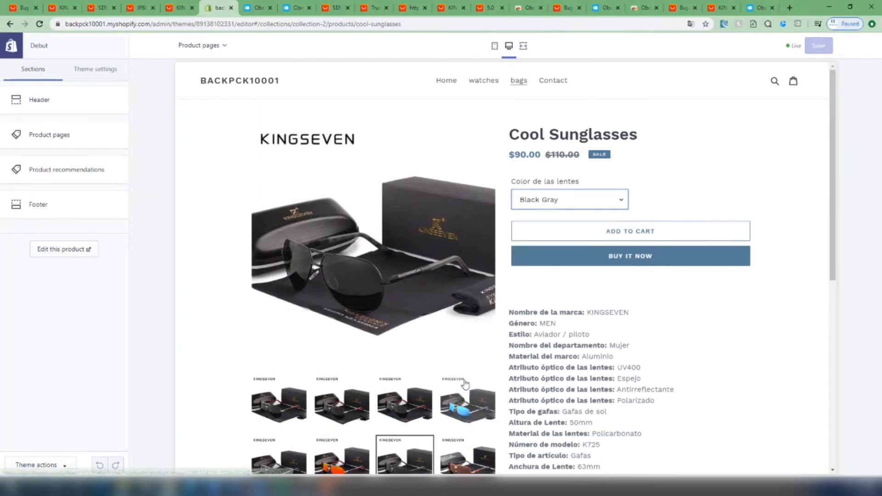
pyautogui.scroll(-2, 538, 402)
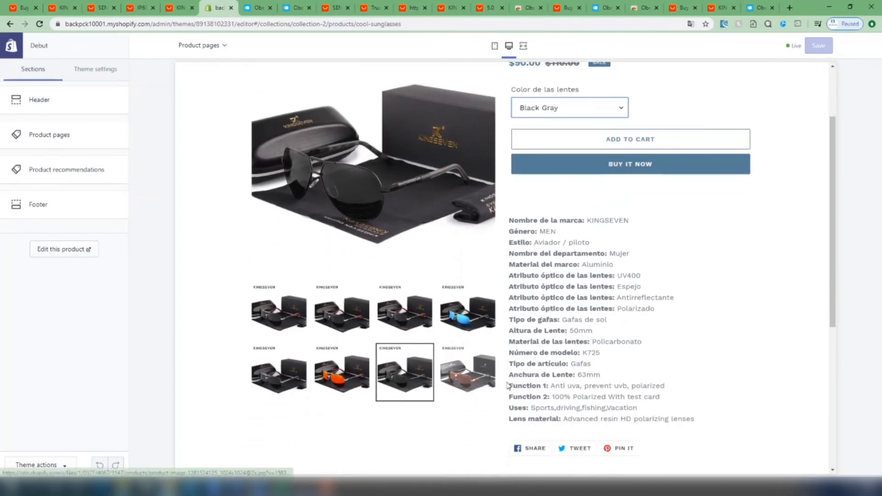
pyautogui.scroll(2, 597, 331)
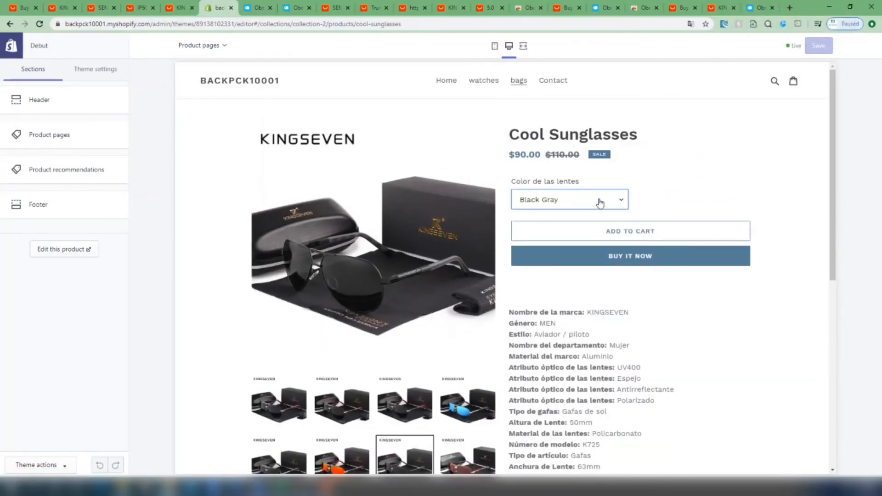
# Check the Black Gray variant's price and view the gold-framed and blue-lens gallery images
pyautogui.moveTo(514, 153); pyautogui.dragTo(532, 151)
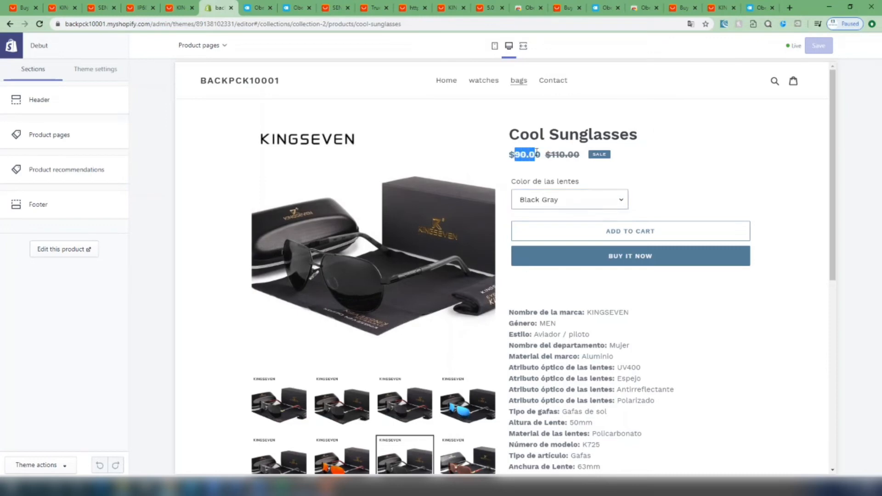
pyautogui.click(536, 155)
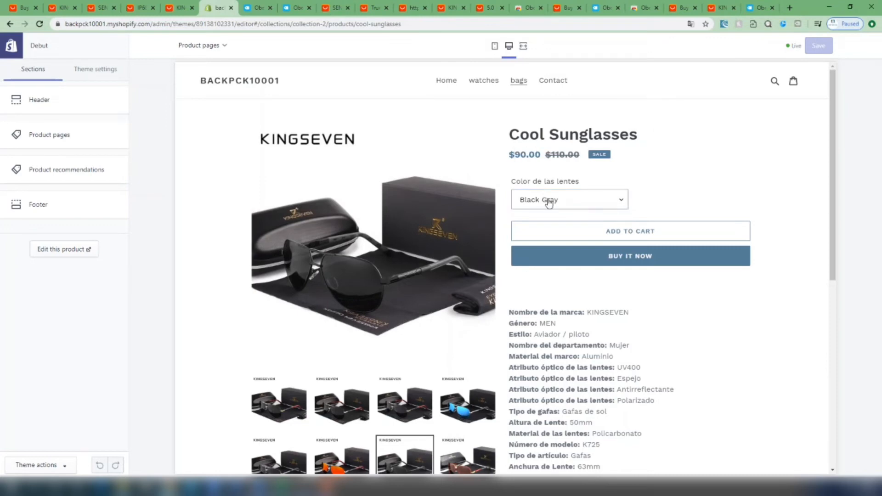
pyautogui.click(263, 412)
pyautogui.scroll(-2, 322, 395)
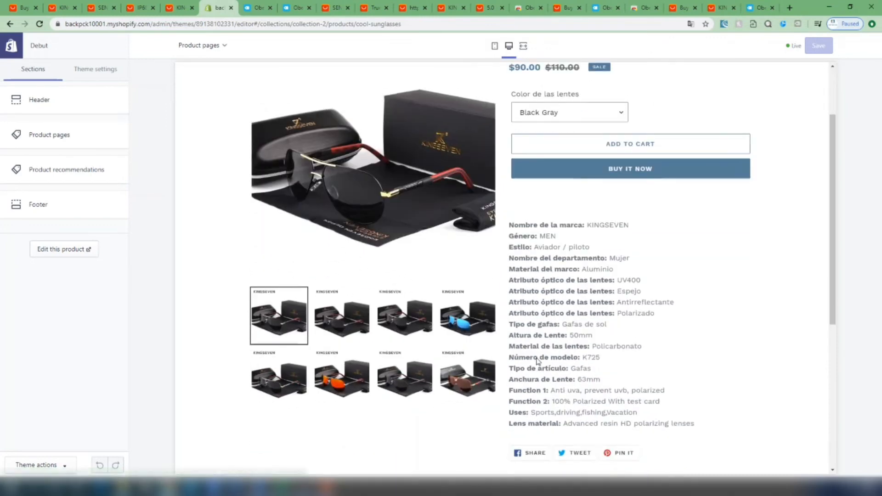
pyautogui.click(478, 324)
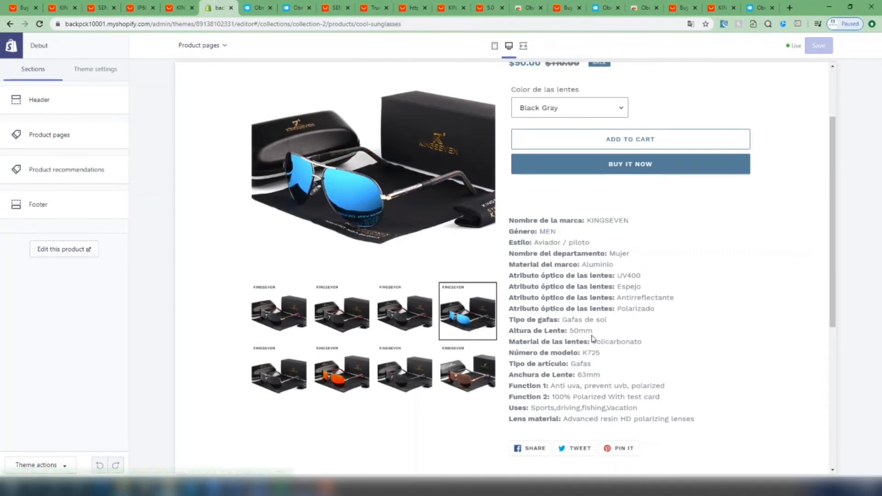
pyautogui.scroll(2, 592, 338)
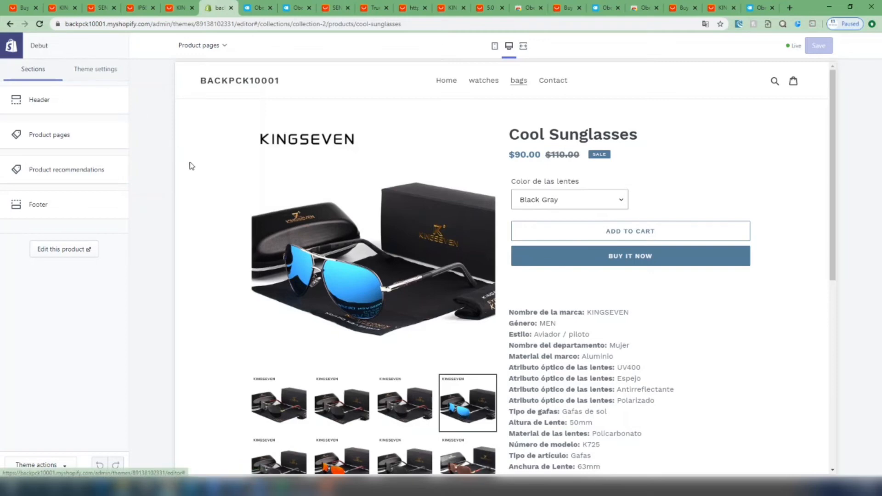
# Select the GrayFrameBlue lens colour on the product page and check its price
pyautogui.click(586, 200)
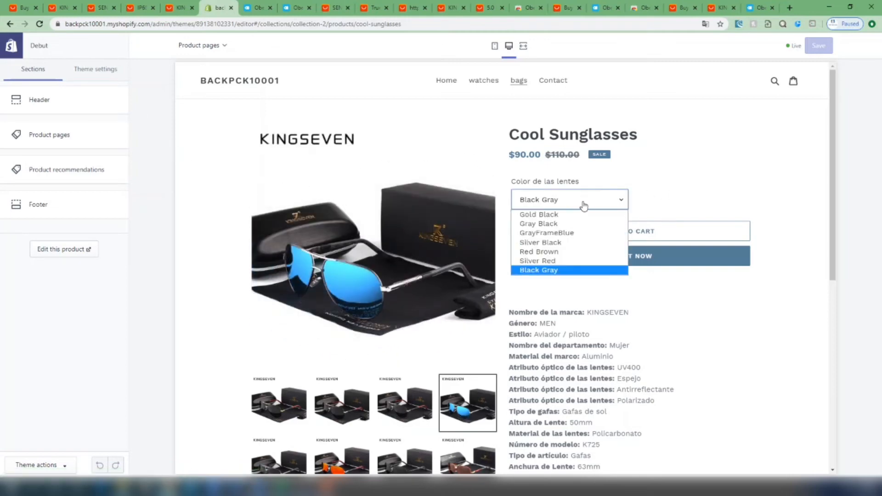
pyautogui.click(571, 234)
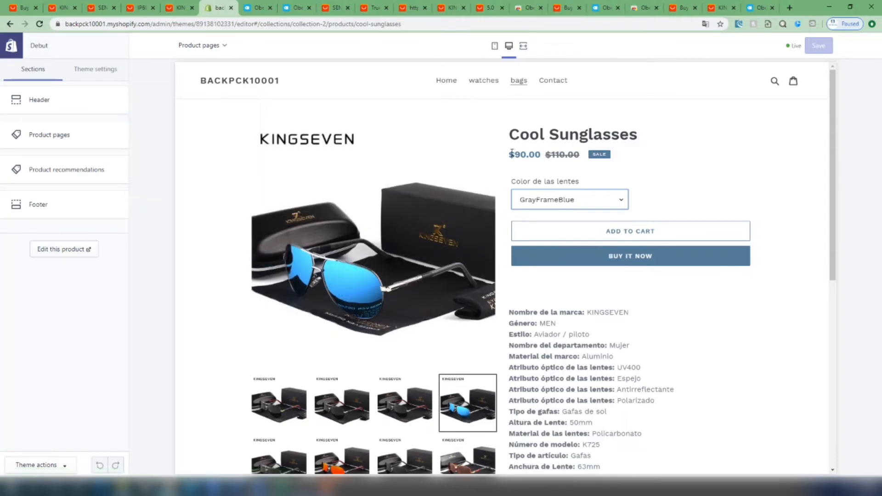
pyautogui.moveTo(510, 154); pyautogui.dragTo(541, 154)
pyautogui.click(645, 157)
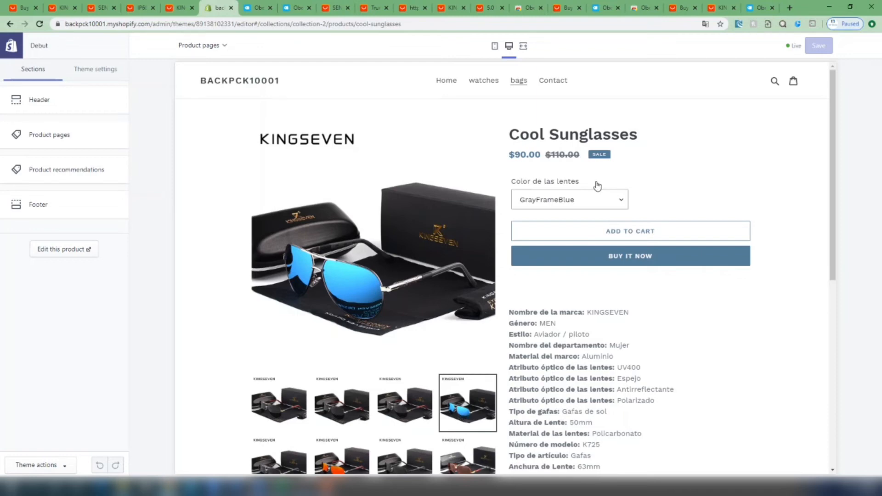
# Leave the theme editor for the Shopify admin and open the installed Oberlo app
pyautogui.click(12, 50)
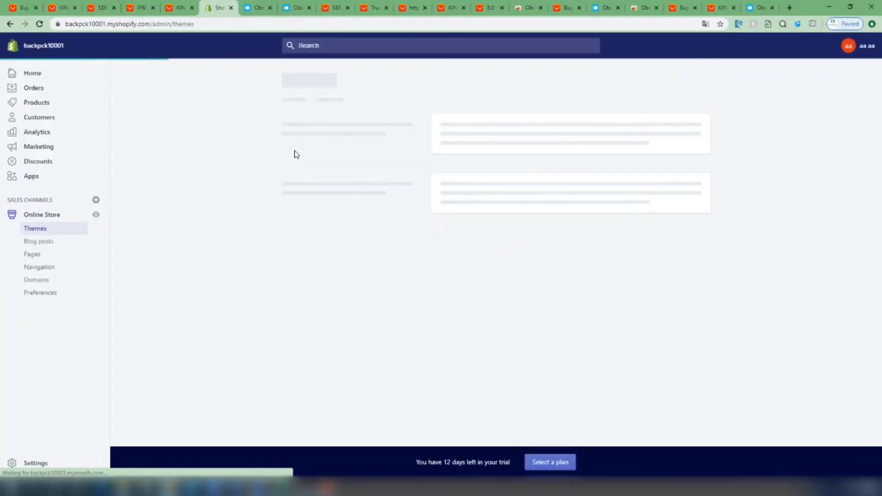
pyautogui.click(41, 74)
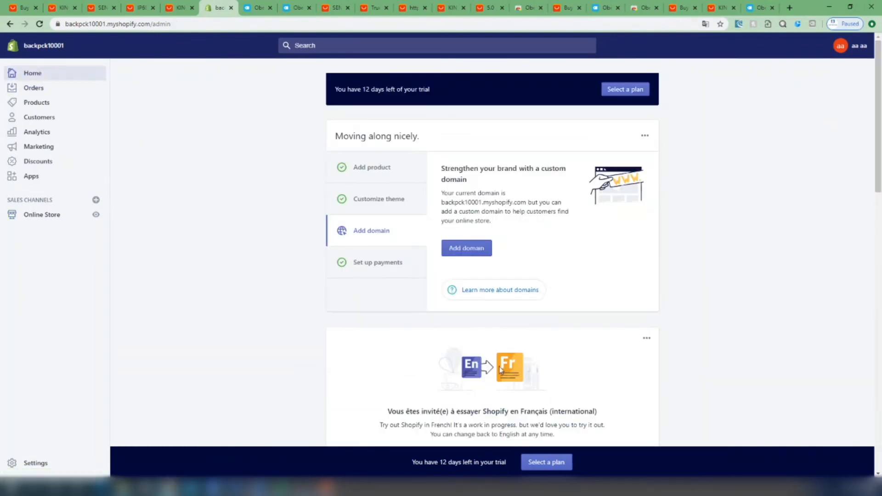
pyautogui.click(46, 176)
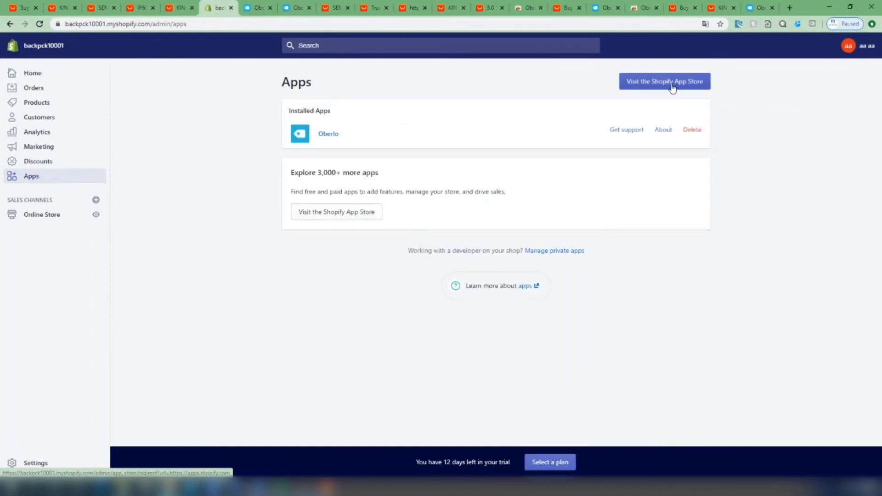
pyautogui.click(329, 133)
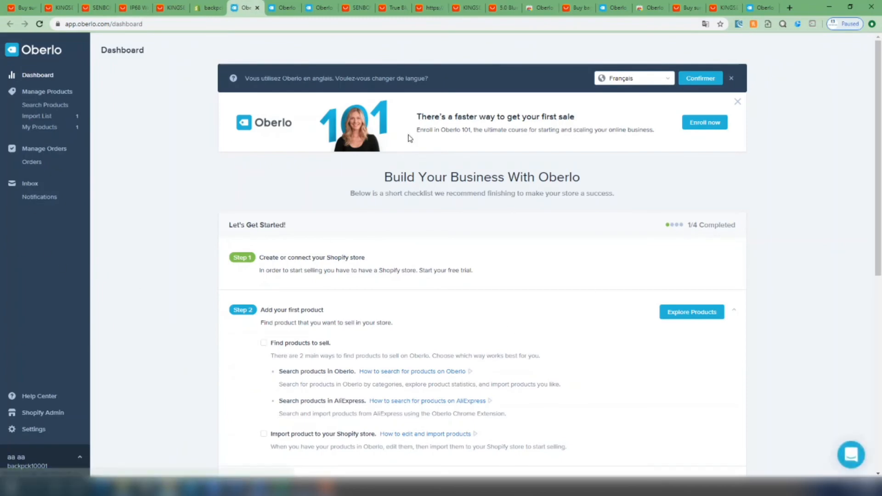
# Review the Oberlo importer extension's Chrome Web Store page and the KINGSEVEN sunglasses page on AliExpress
pyautogui.click(649, 9)
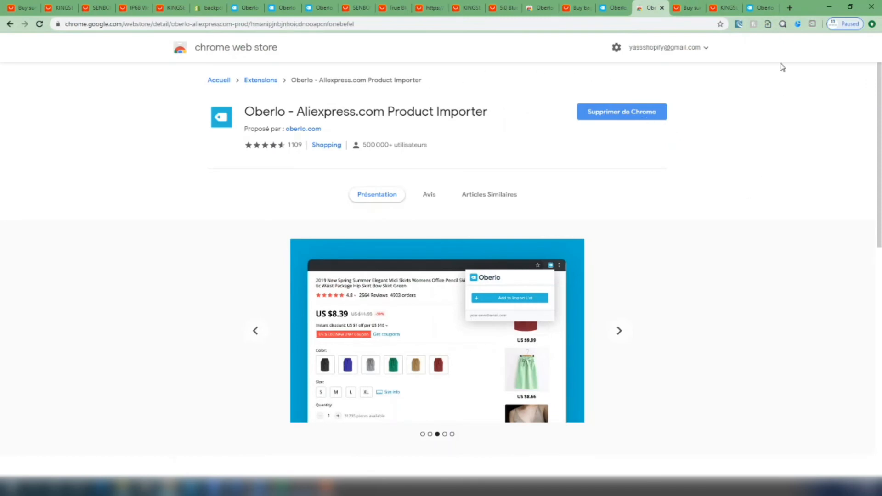
pyautogui.click(723, 3)
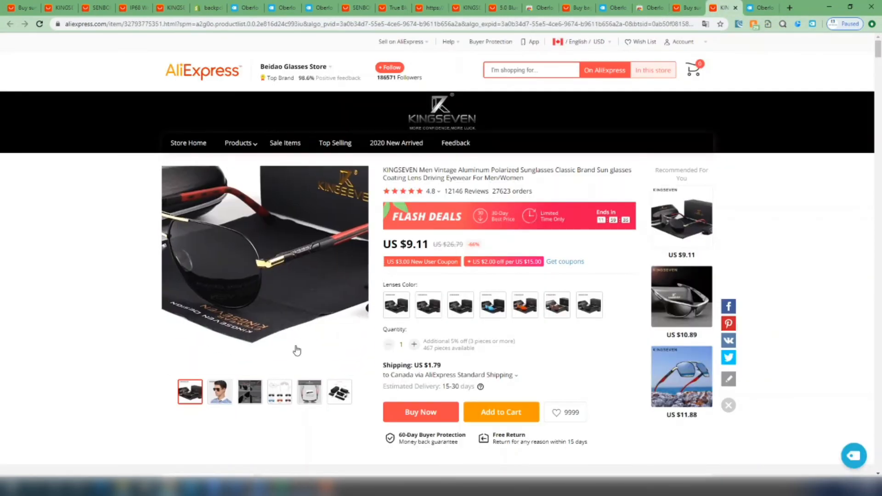
pyautogui.scroll(-4, 314, 361)
pyautogui.scroll(-5, 314, 361)
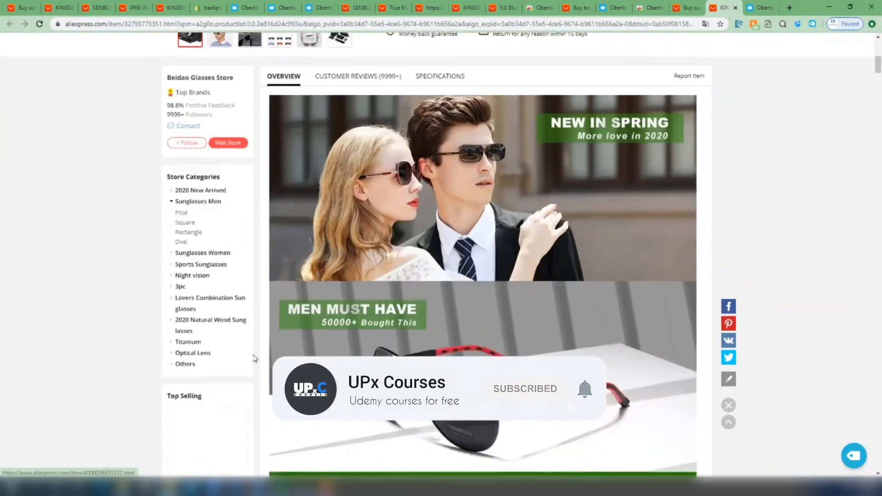
pyautogui.scroll(5, 254, 358)
pyautogui.scroll(3, 254, 358)
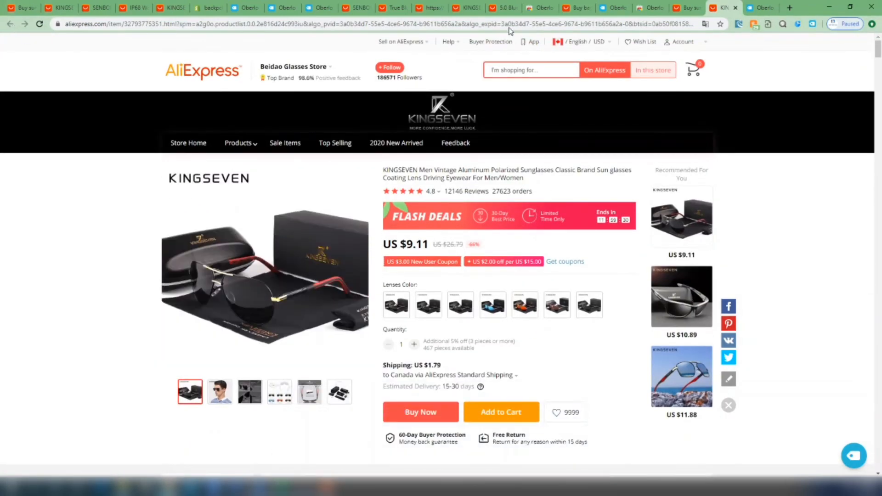
# Add the AOFLY polarized sunglasses from the AliExpress "sun glasses" results to Oberlo, open the import list and check the product's source page
pyautogui.click(673, 7)
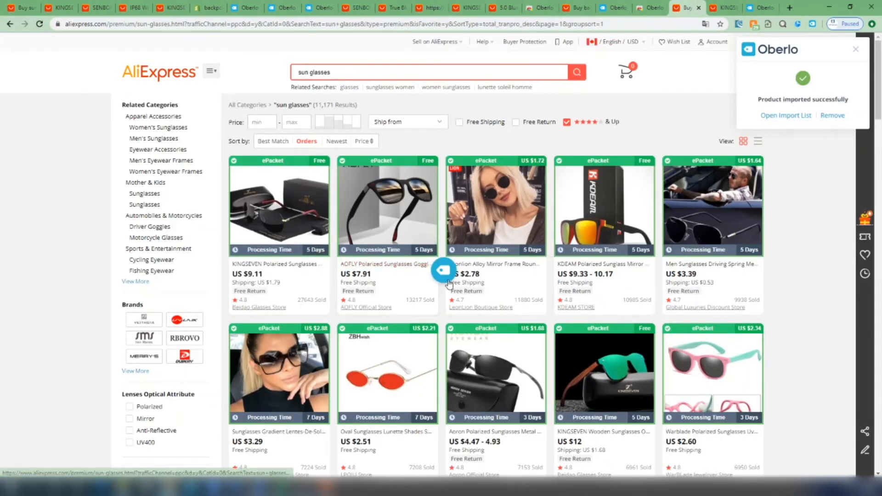
pyautogui.click(441, 276)
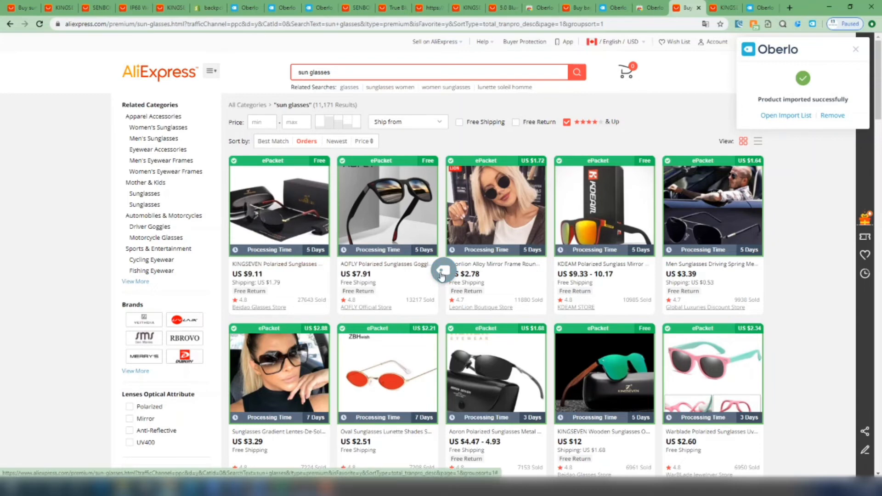
pyautogui.click(783, 117)
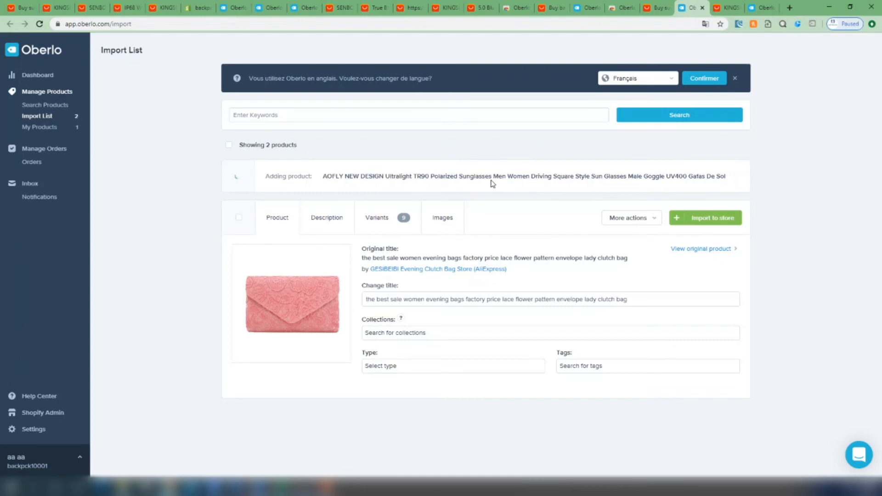
pyautogui.click(351, 180)
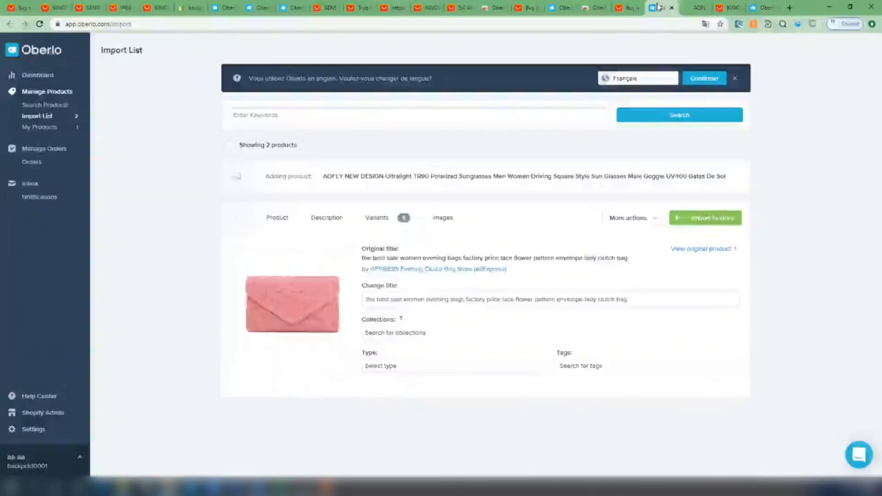
pyautogui.click(659, 7)
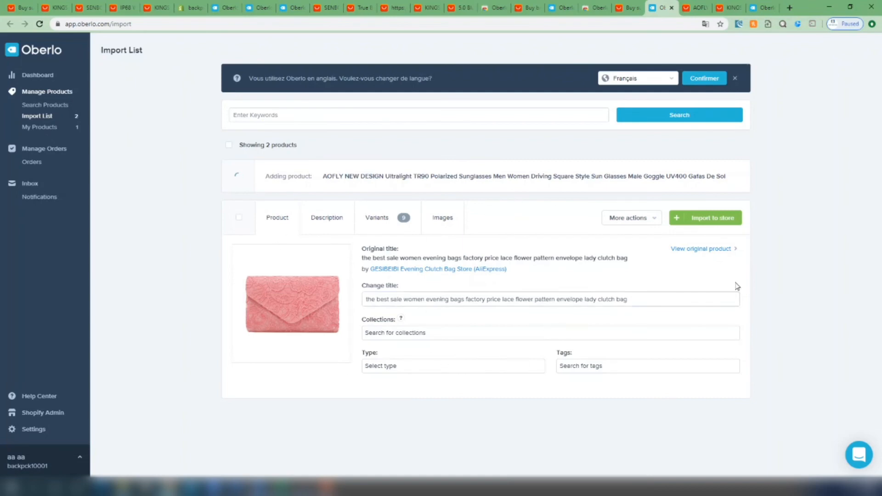
# Import the lace envelope clutch bag into the store and open its product record in the Shopify admin
pyautogui.click(724, 220)
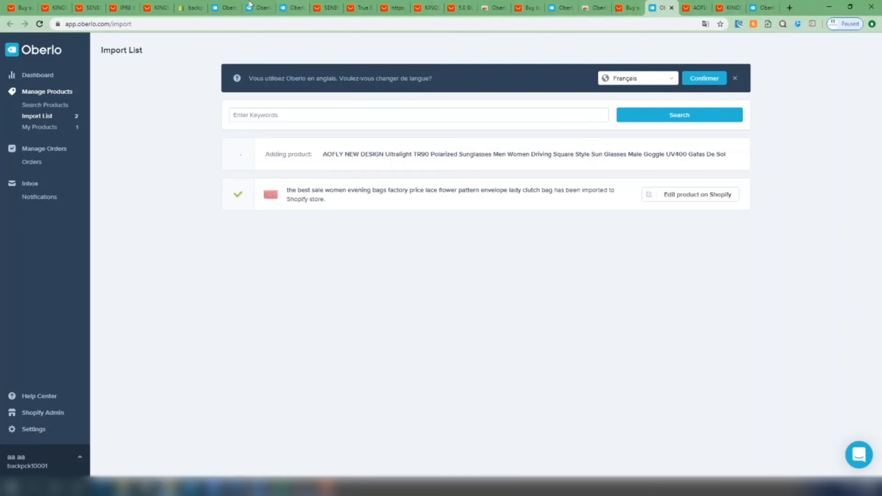
pyautogui.click(191, 7)
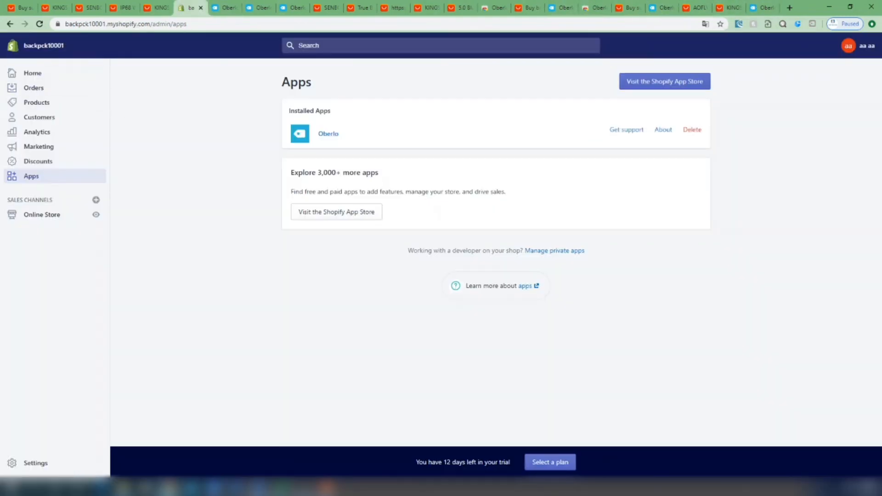
pyautogui.click(49, 103)
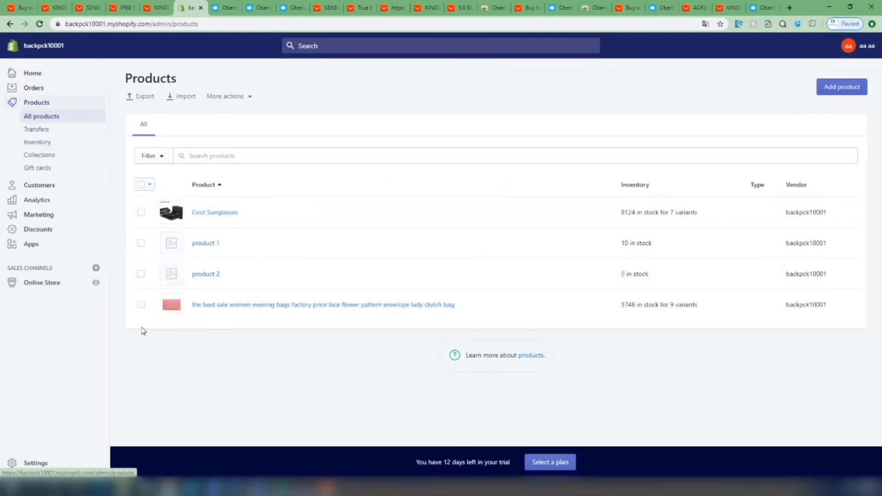
pyautogui.click(208, 304)
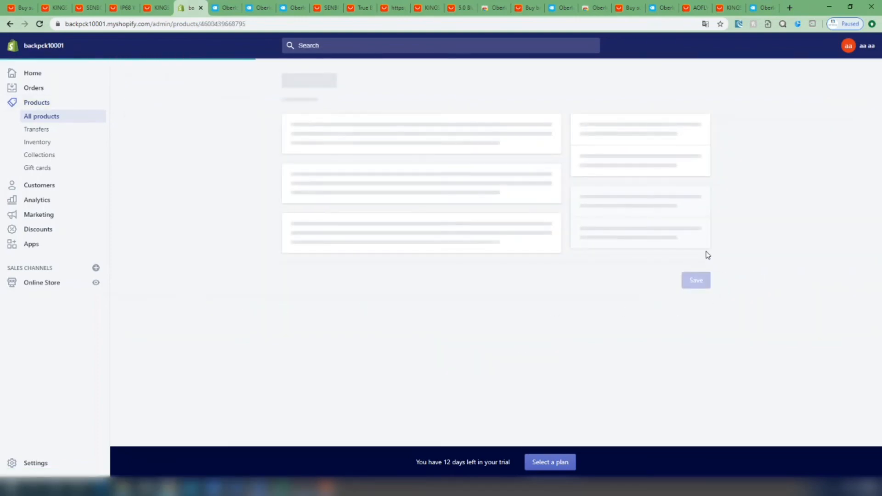
# Add the clutch bag to the collection 2 and Home page collections, save the product and check its variant prices
pyautogui.scroll(-5, 470, 253)
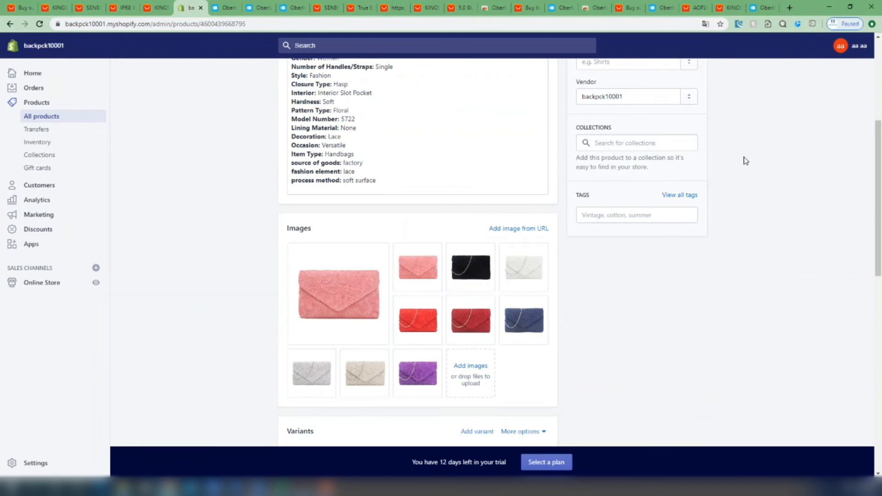
pyautogui.click(639, 142)
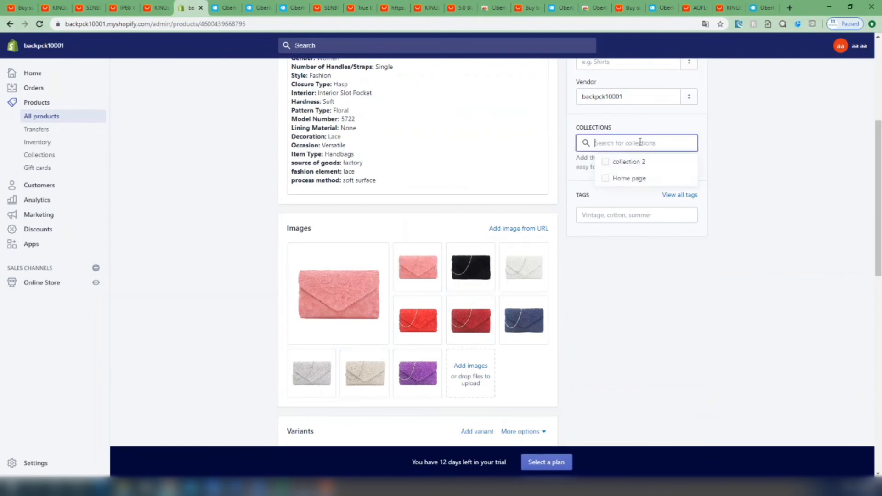
pyautogui.click(605, 162)
pyautogui.click(648, 270)
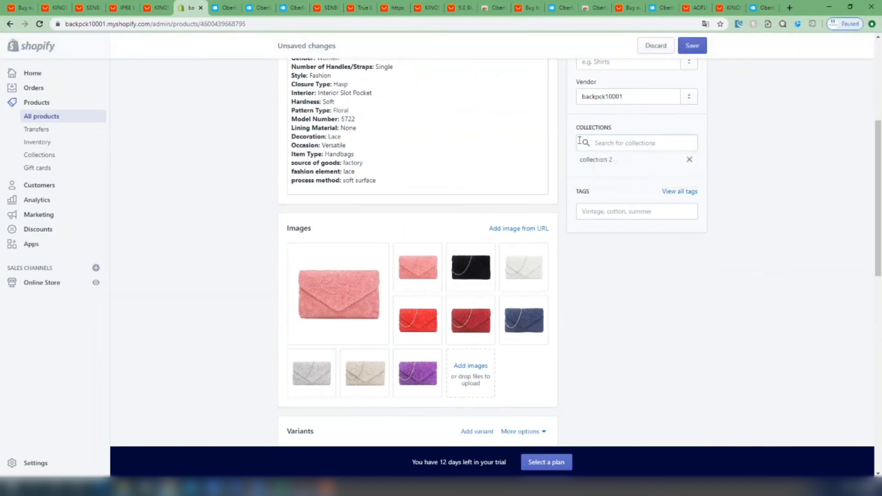
pyautogui.click(614, 146)
pyautogui.click(616, 178)
pyautogui.click(793, 201)
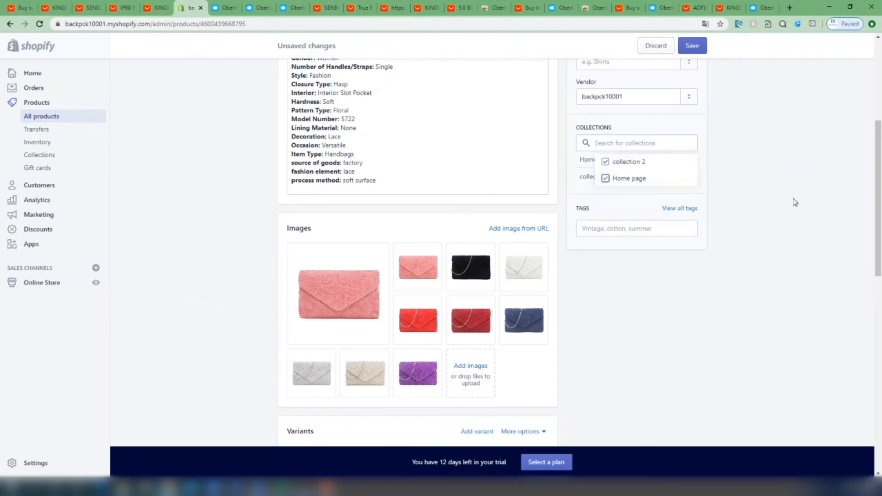
pyautogui.click(691, 46)
pyautogui.scroll(5, 643, 207)
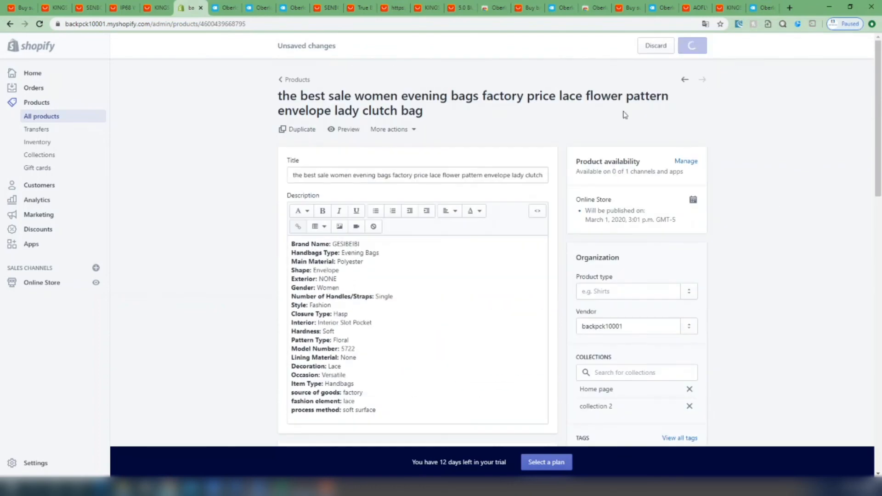
pyautogui.scroll(-13, 500, 289)
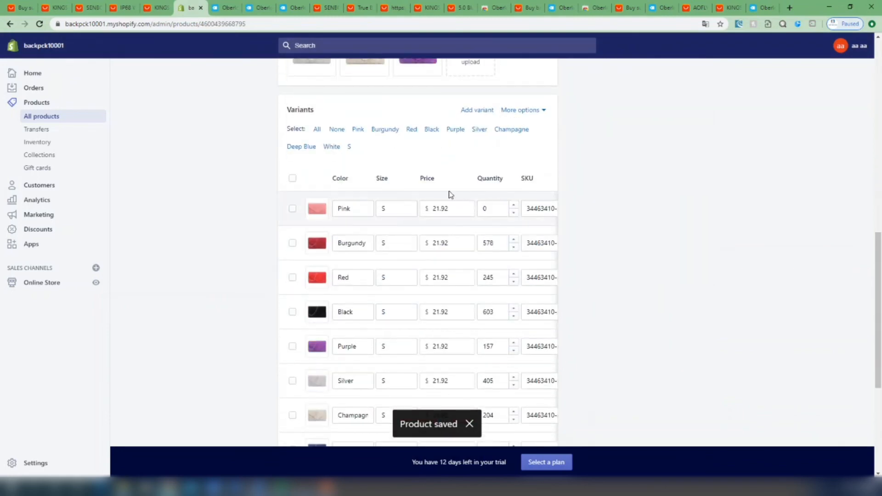
pyautogui.scroll(11, 666, 320)
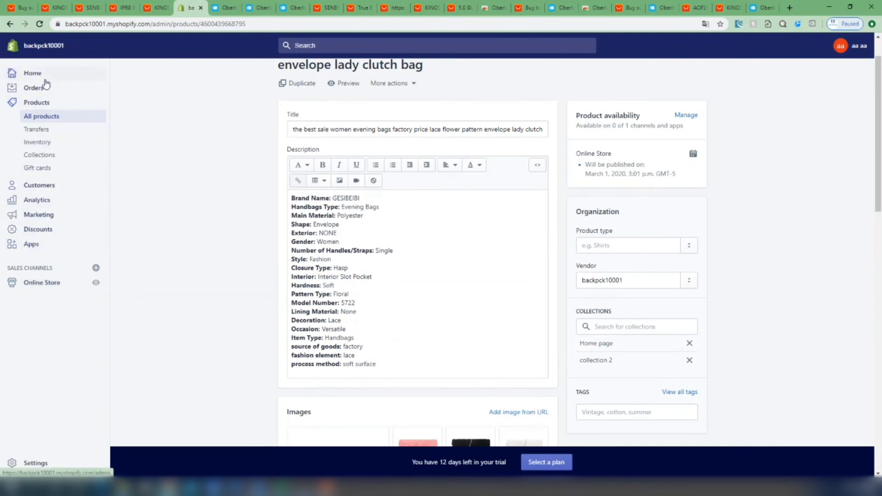
# Open the Debut theme for customization and view the clutch bag's product page from the home page's featured collection
pyautogui.click(35, 287)
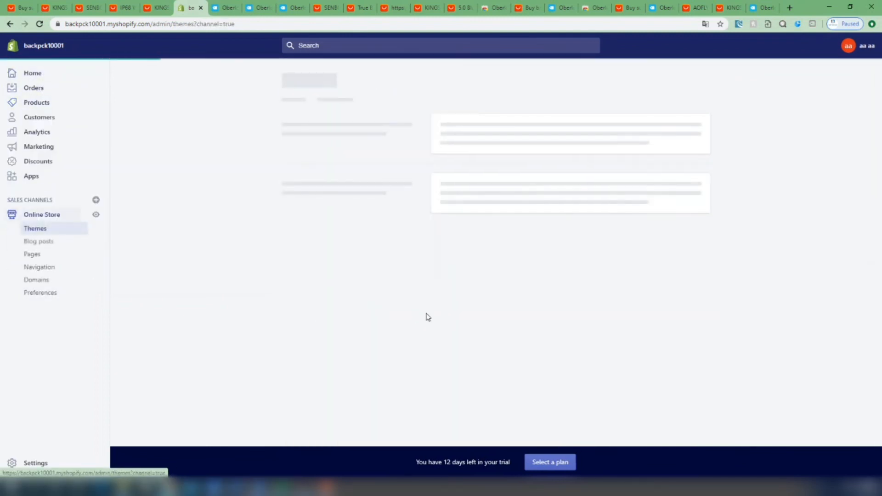
pyautogui.scroll(-3, 725, 230)
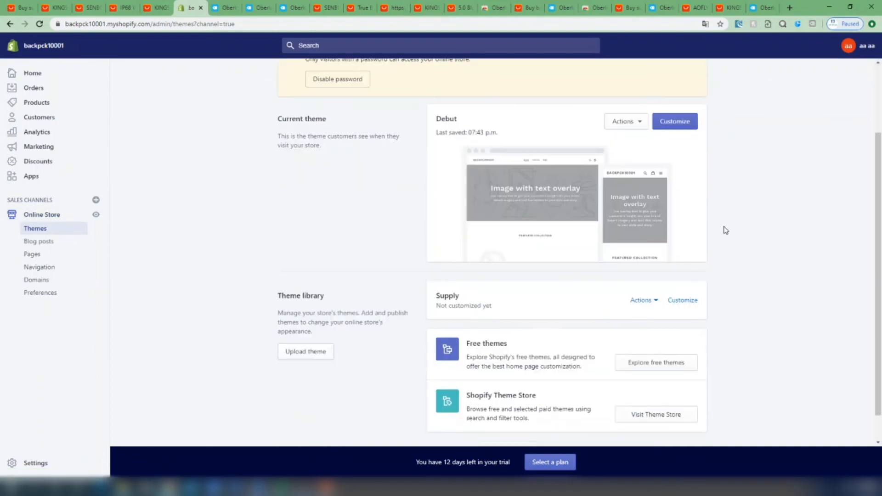
pyautogui.click(677, 127)
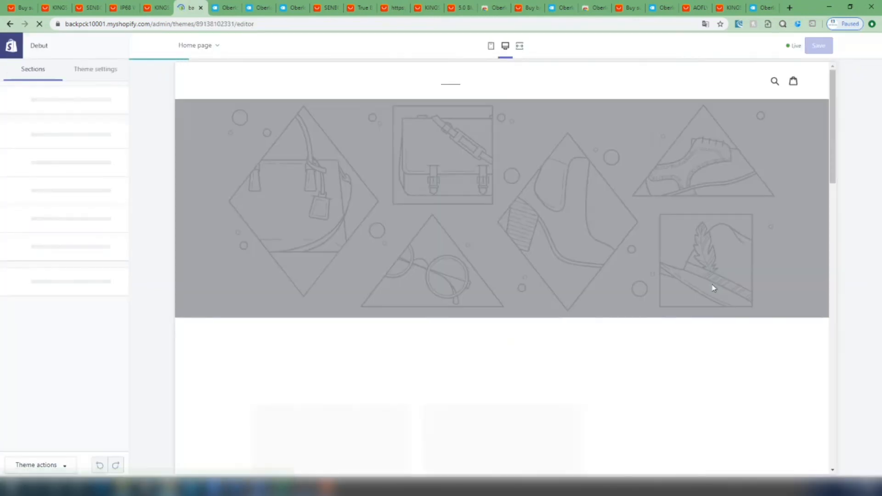
pyautogui.scroll(-5, 705, 289)
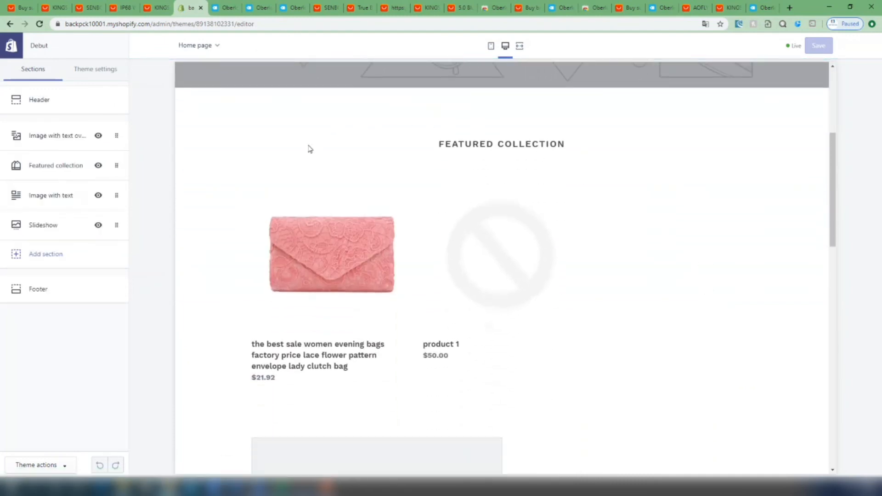
pyautogui.click(325, 271)
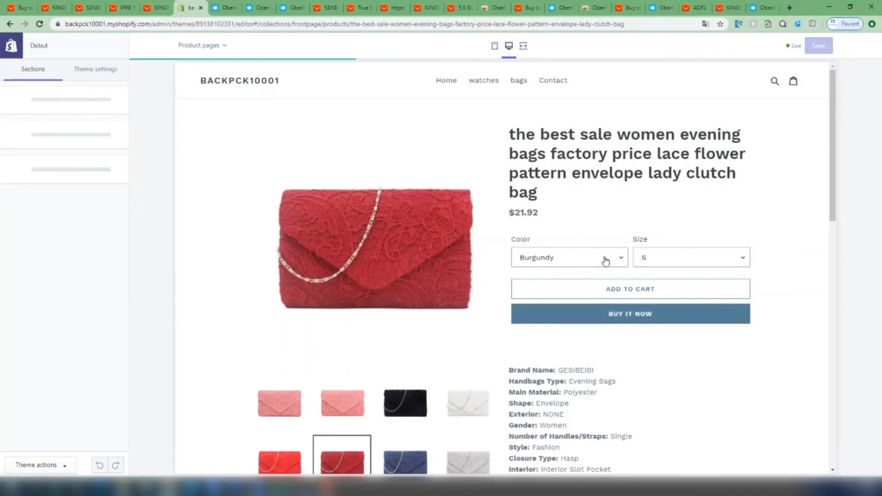
# Preview the clutch bag in Champagne, Purple, Black, Red, Deep Blue and White on its product page
pyautogui.click(605, 258)
pyautogui.click(571, 327)
pyautogui.click(598, 257)
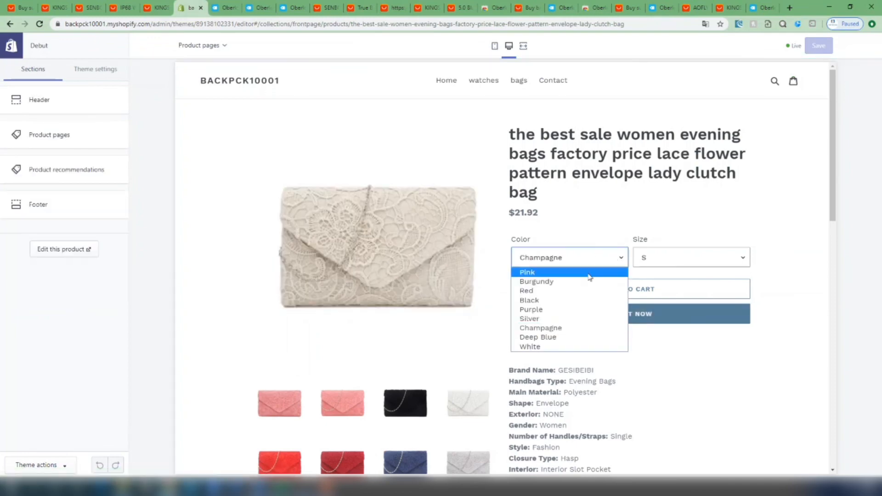
pyautogui.click(574, 309)
pyautogui.click(586, 267)
pyautogui.click(570, 299)
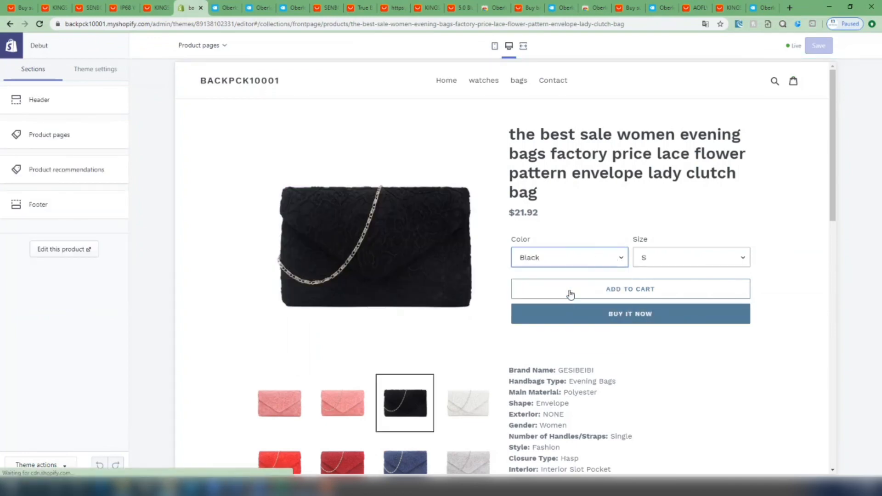
pyautogui.click(576, 265)
pyautogui.click(561, 297)
pyautogui.click(572, 259)
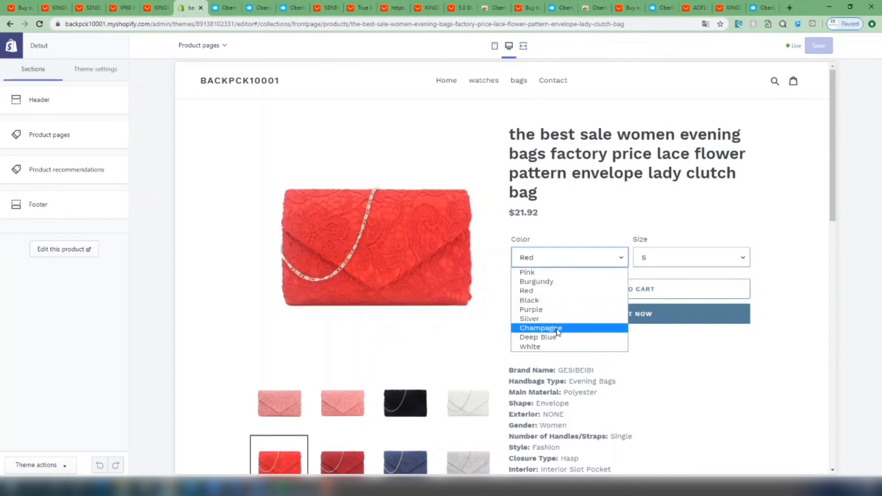
pyautogui.click(556, 338)
pyautogui.click(584, 264)
pyautogui.click(566, 346)
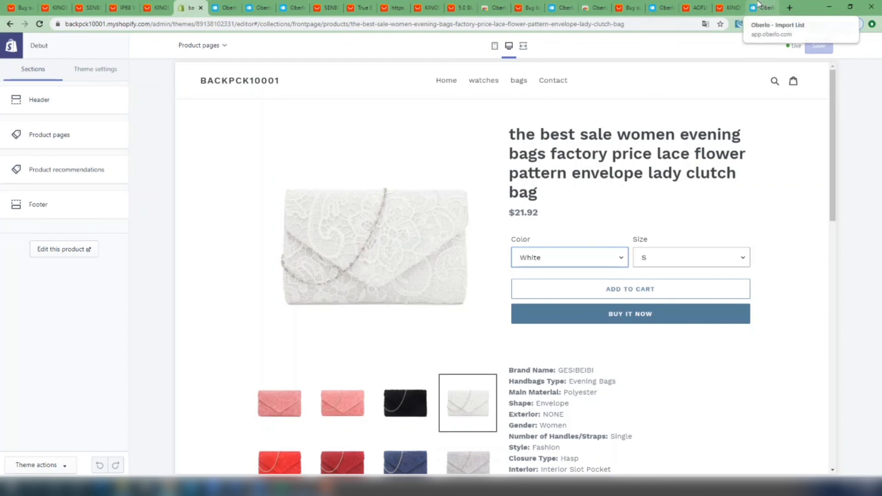
# Return to the Oberlo import list and review the clutch bag's description, variants, images and available shipping methods for Canada
pyautogui.click(558, 5)
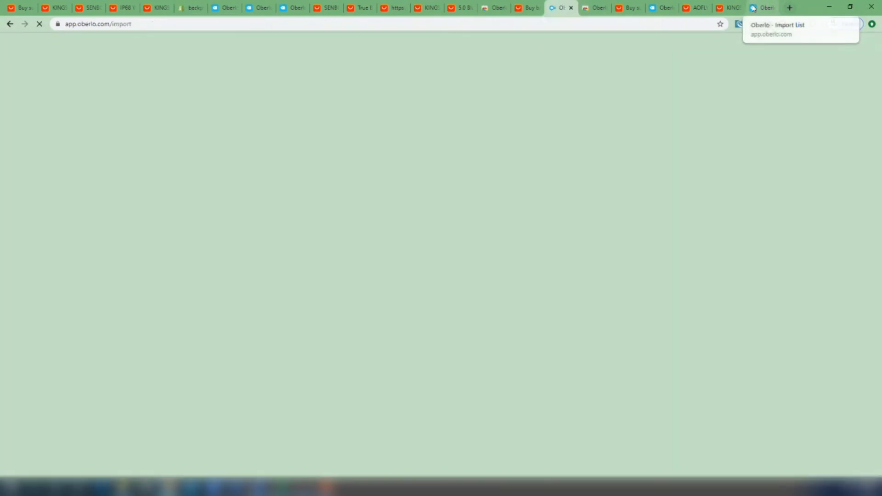
pyautogui.click(762, 7)
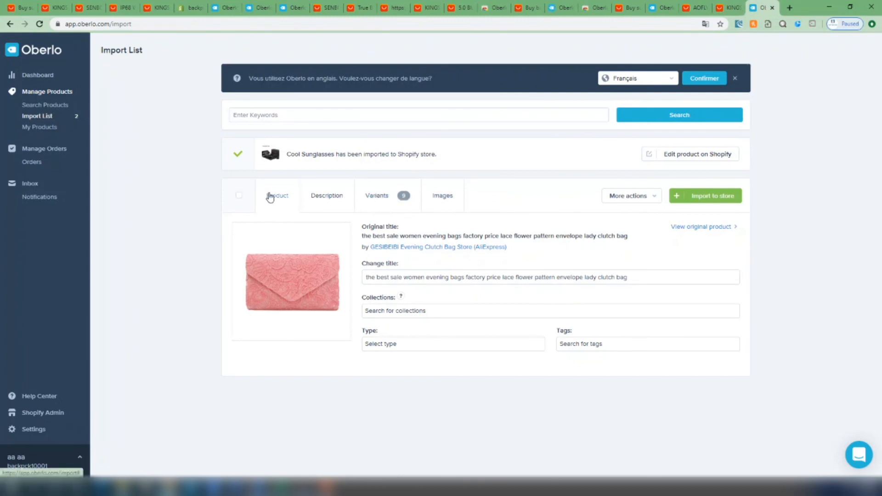
pyautogui.click(322, 196)
pyautogui.click(383, 196)
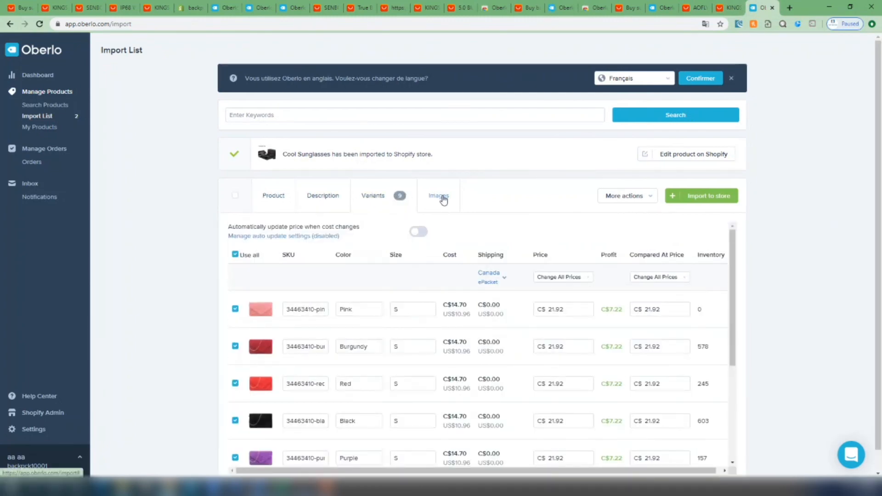
pyautogui.click(443, 199)
pyautogui.click(401, 197)
pyautogui.click(505, 283)
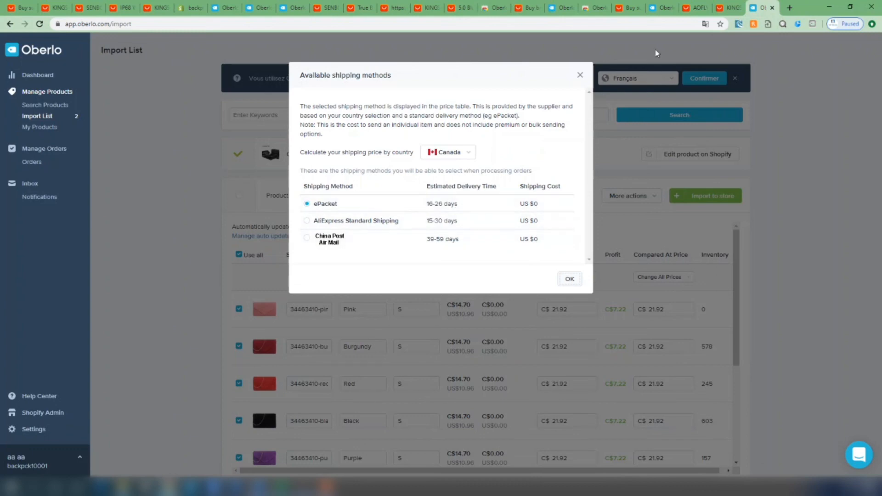
pyautogui.click(579, 75)
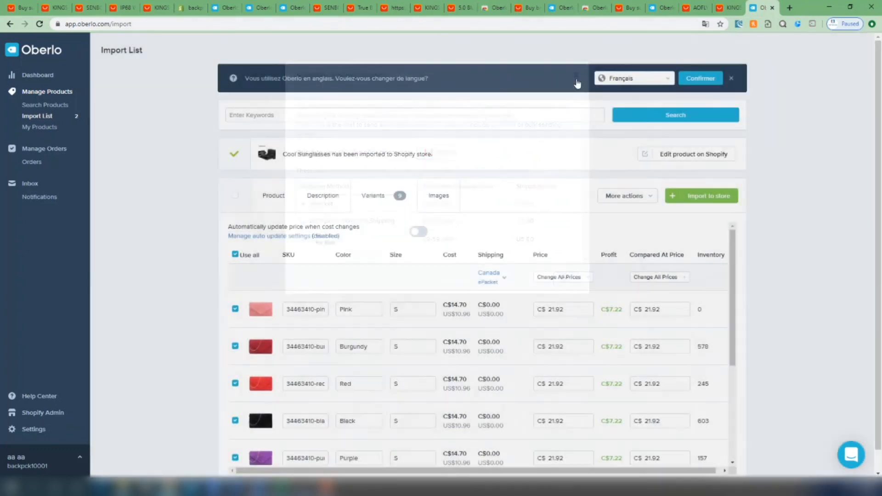